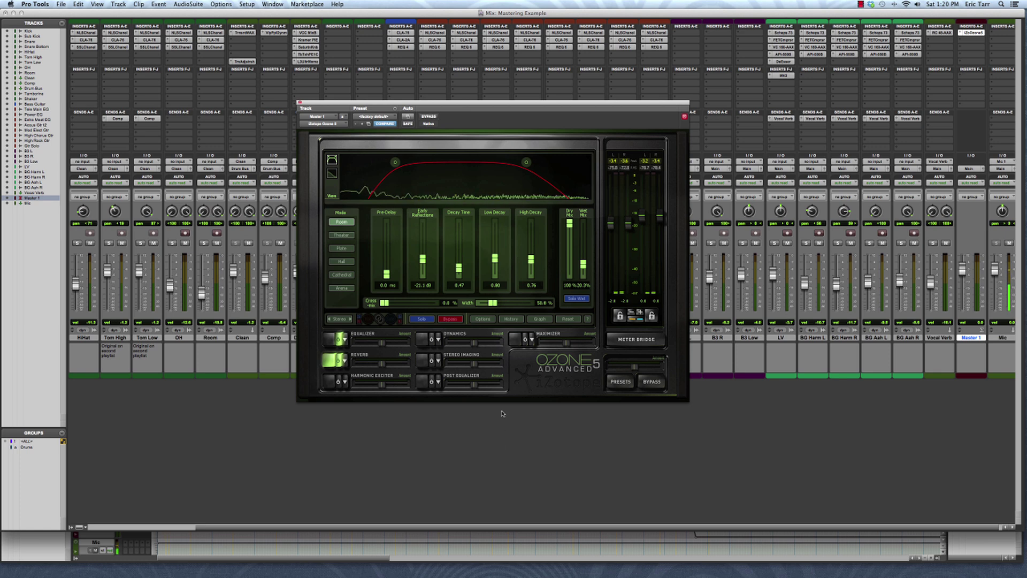
- Review the Equalizer and Reverb modules in Ozone 5, and display the Harmonic Exciter module
left_click(333, 340)
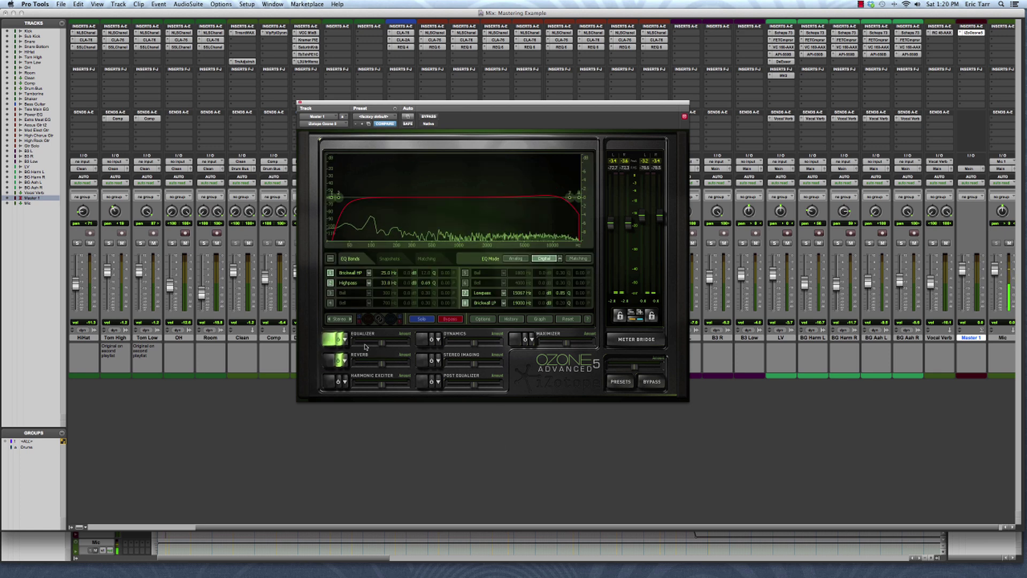
left_click(328, 361)
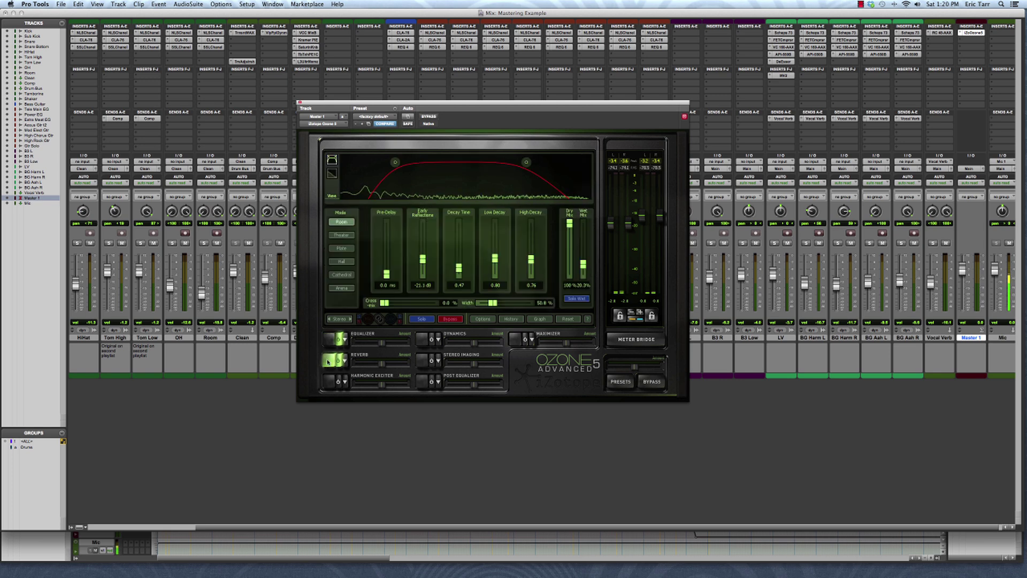
left_click(329, 383)
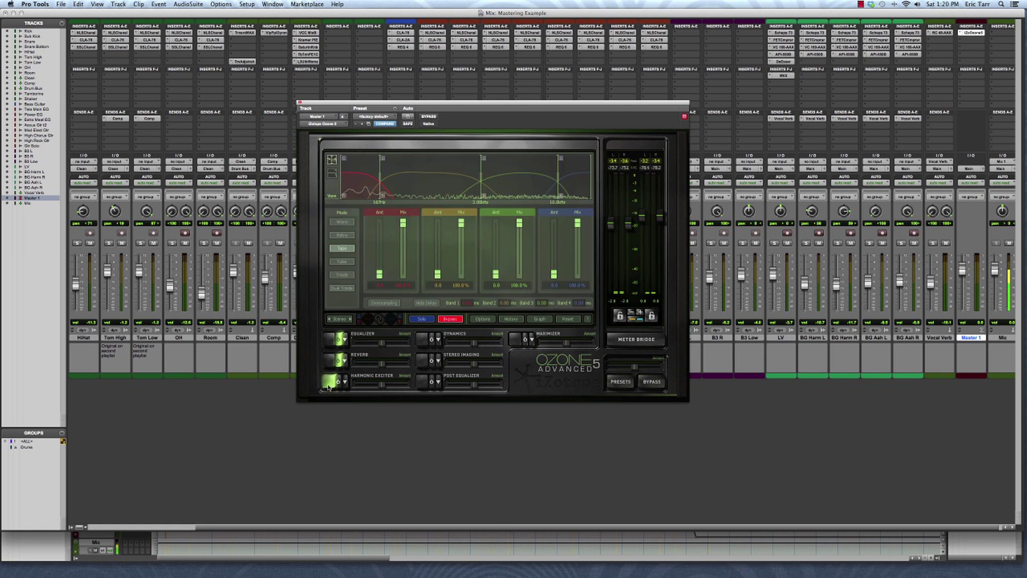
- Play the mix and compare it with all Ozone processing bypassed and active several times
key("space")
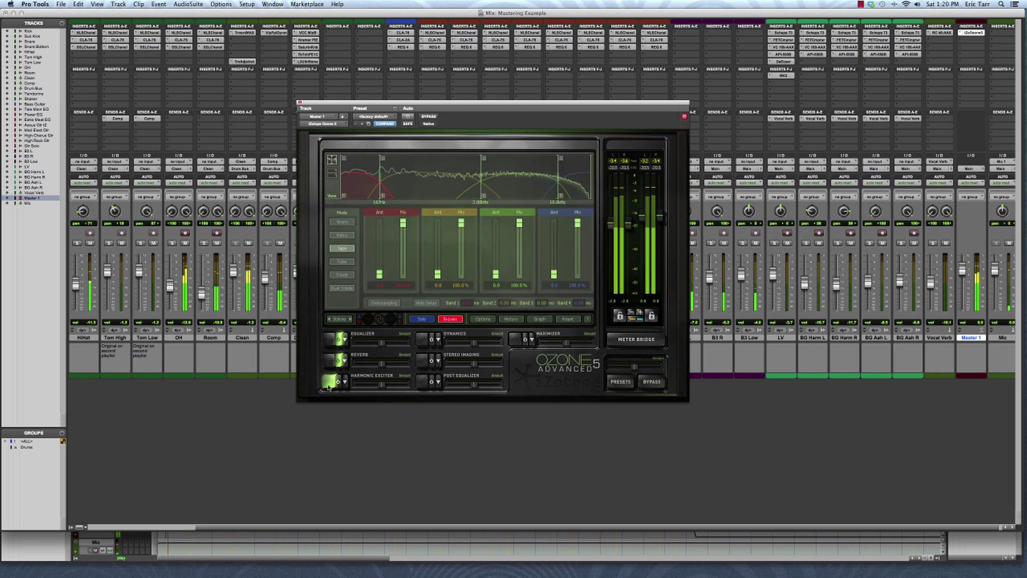
left_click(652, 382)
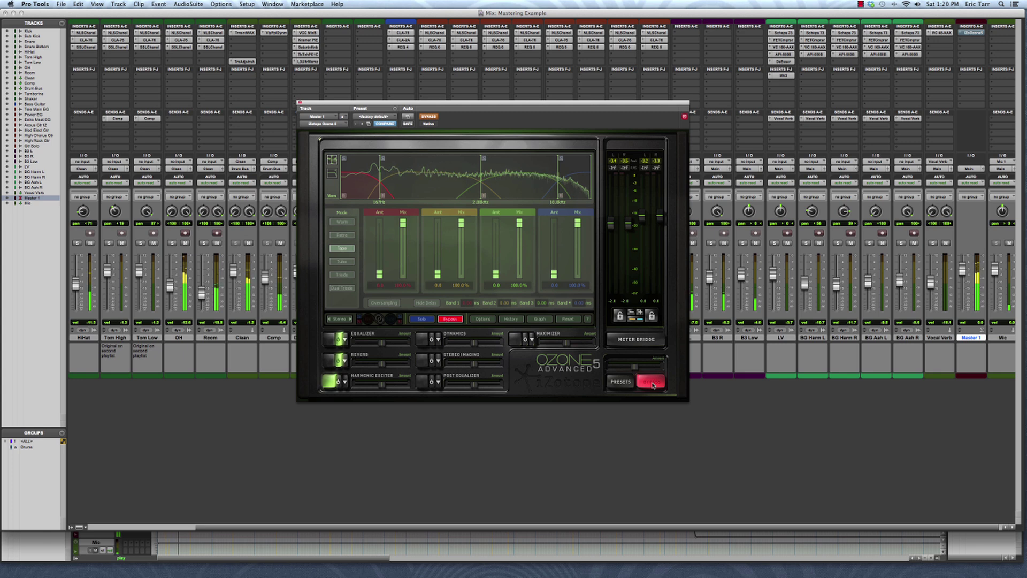
left_click(651, 382)
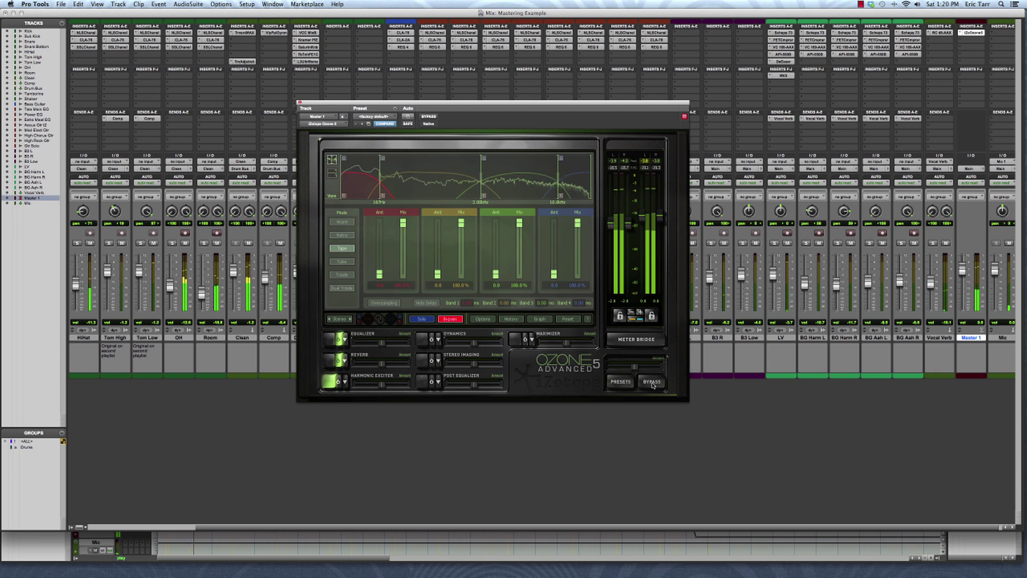
left_click(651, 382)
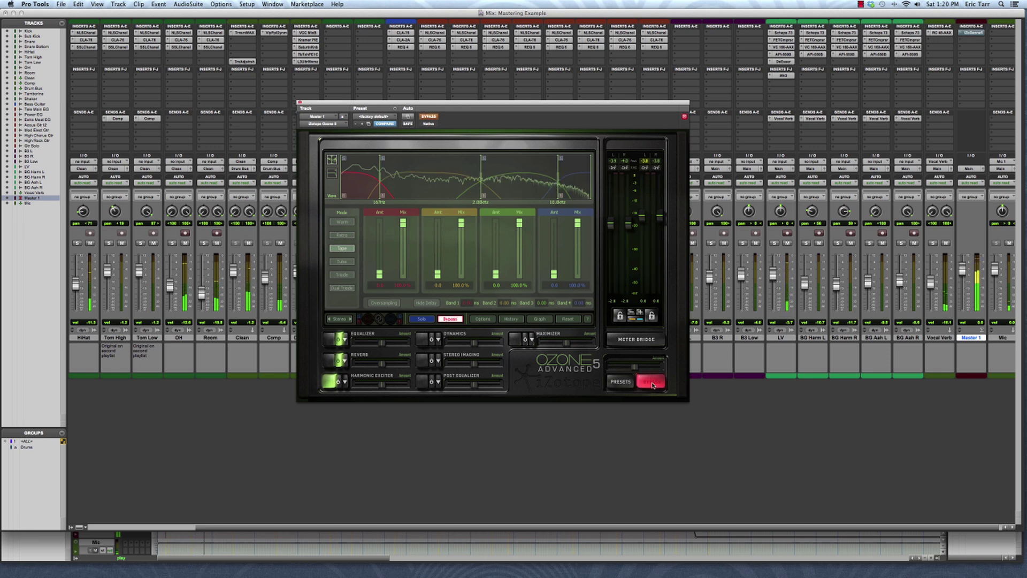
left_click(652, 383)
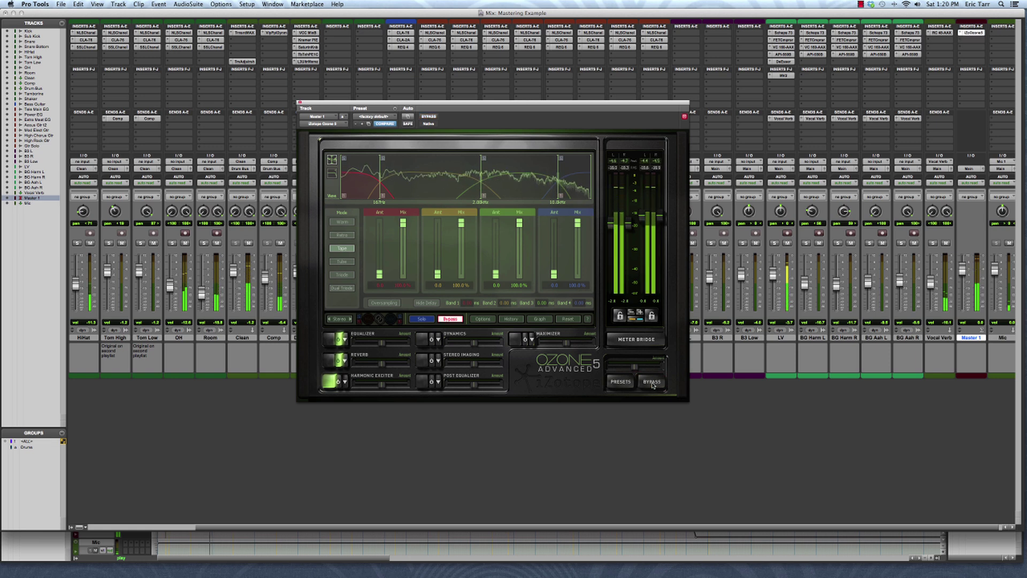
left_click(652, 383)
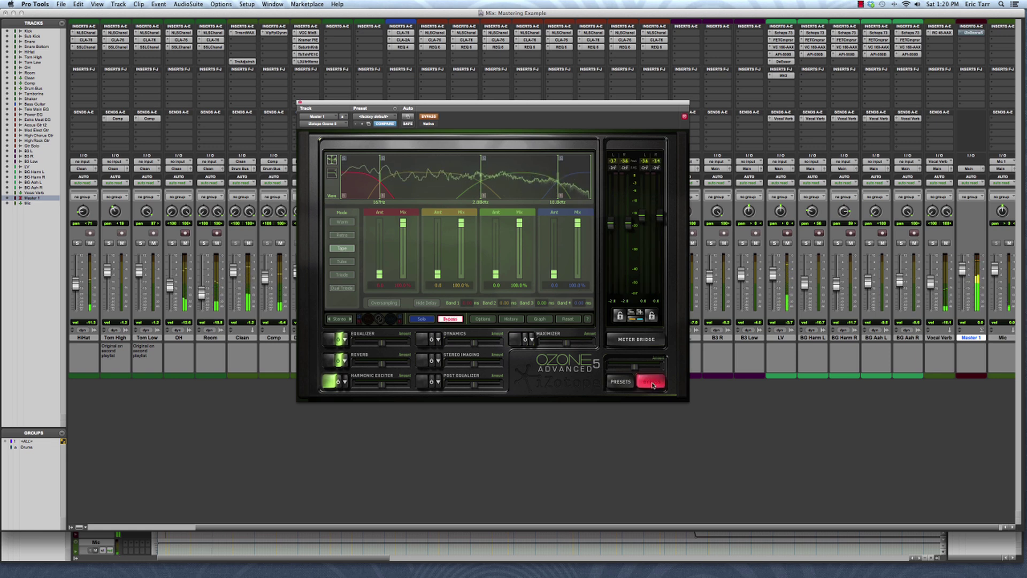
left_click(651, 383)
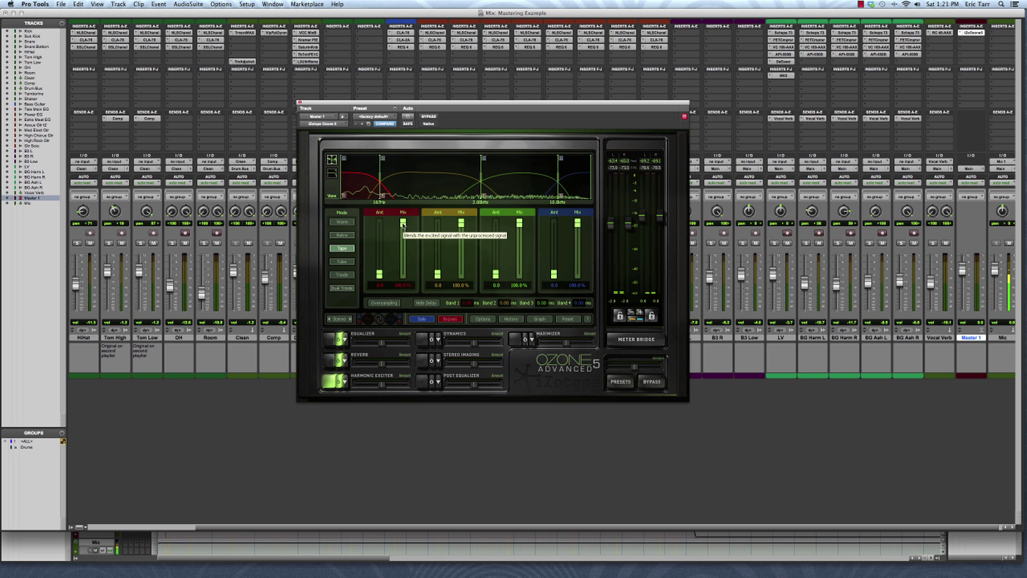
- Try lowering the exciter mix of the lowest band to zero and restore it to 100%
left_click_drag(403, 224, 406, 282)
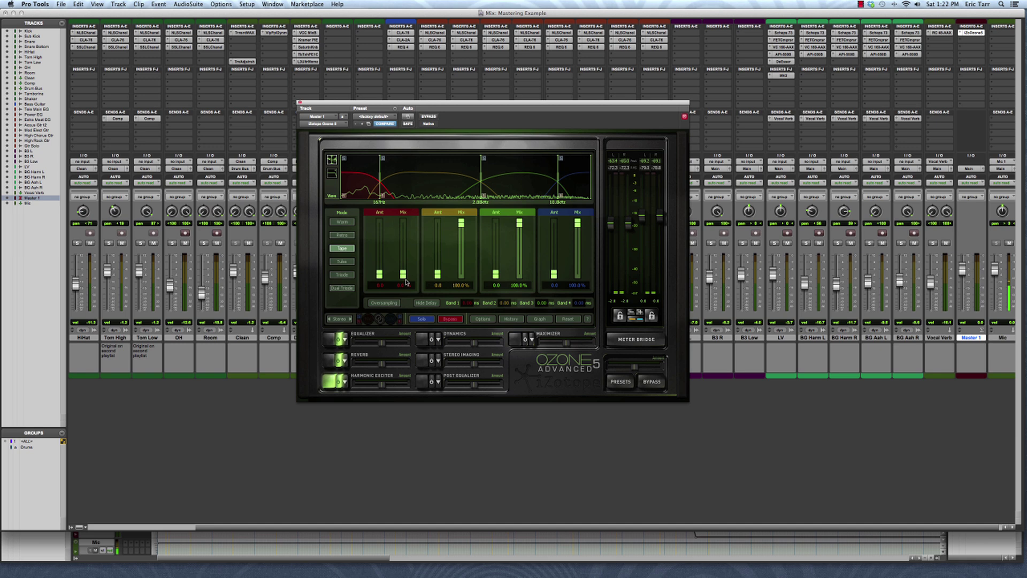
left_click_drag(405, 275, 405, 229)
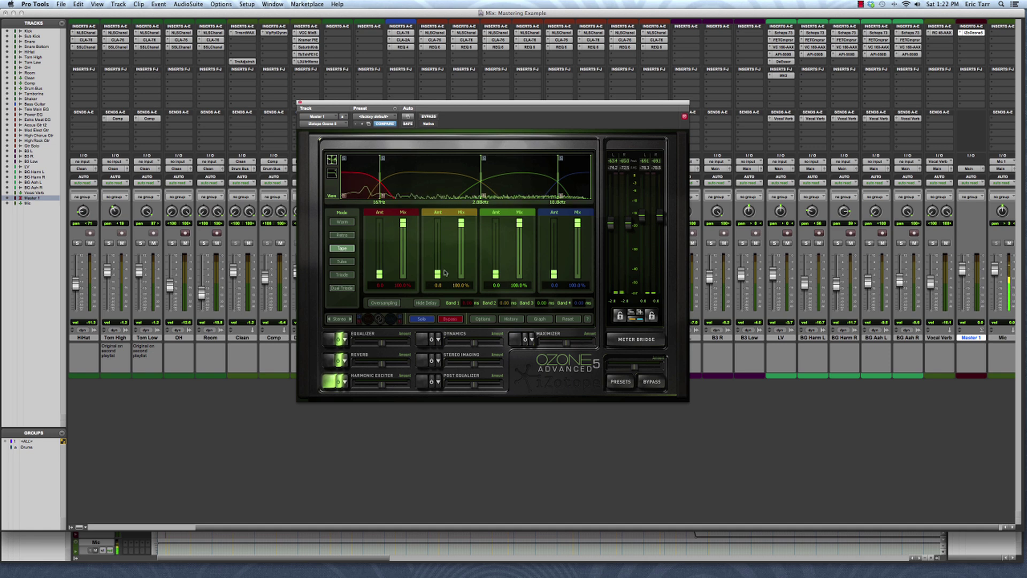
- Check the exciter's crossover options, including the number of bands, and accept them as they are
left_click(476, 319)
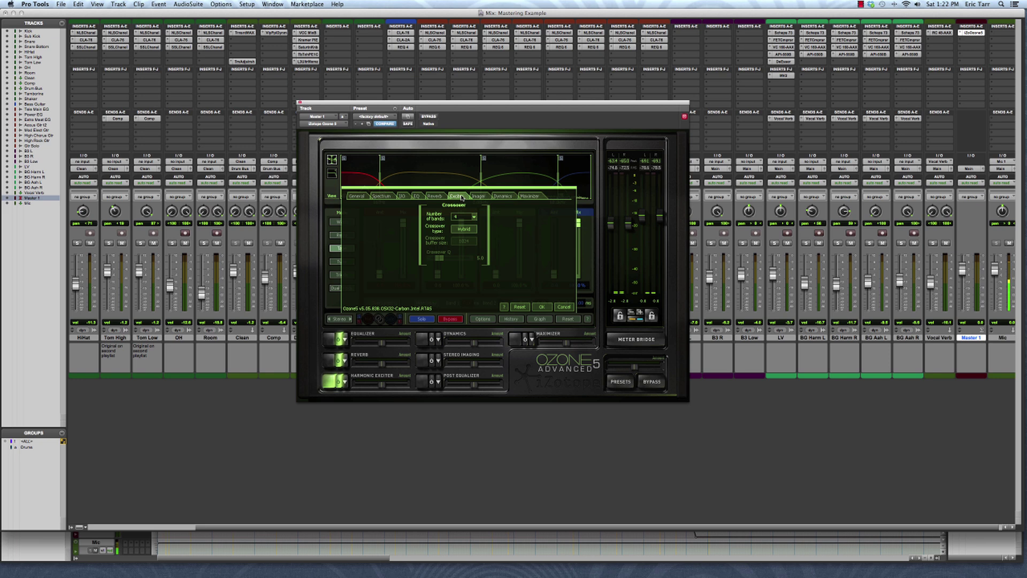
left_click(465, 217)
left_click(541, 307)
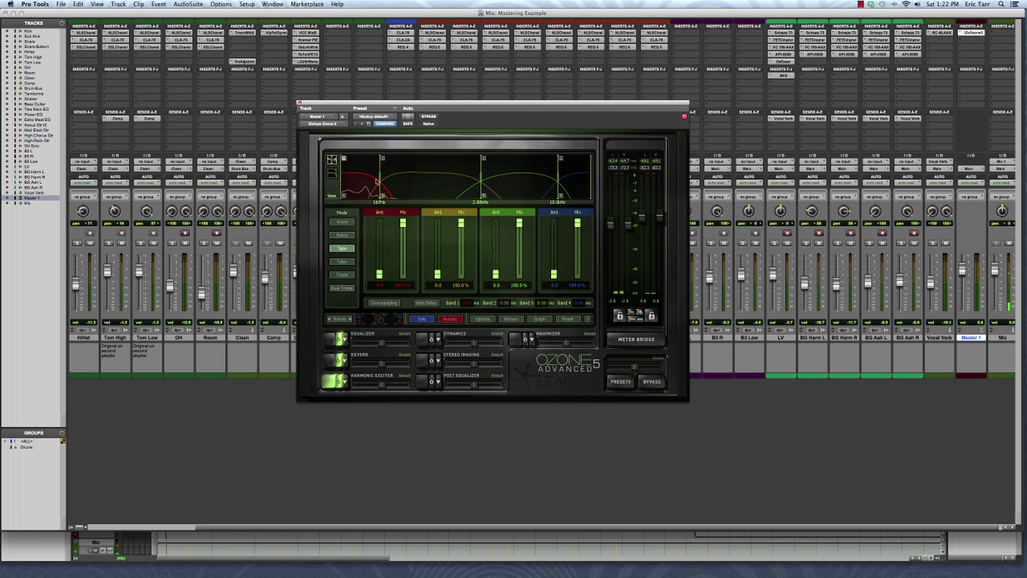
- During playback, set the exciter's crossovers to about 132 Hz, 1.82 kHz and 7.8 kHz
key("space")
left_click_drag(379, 179, 374, 181)
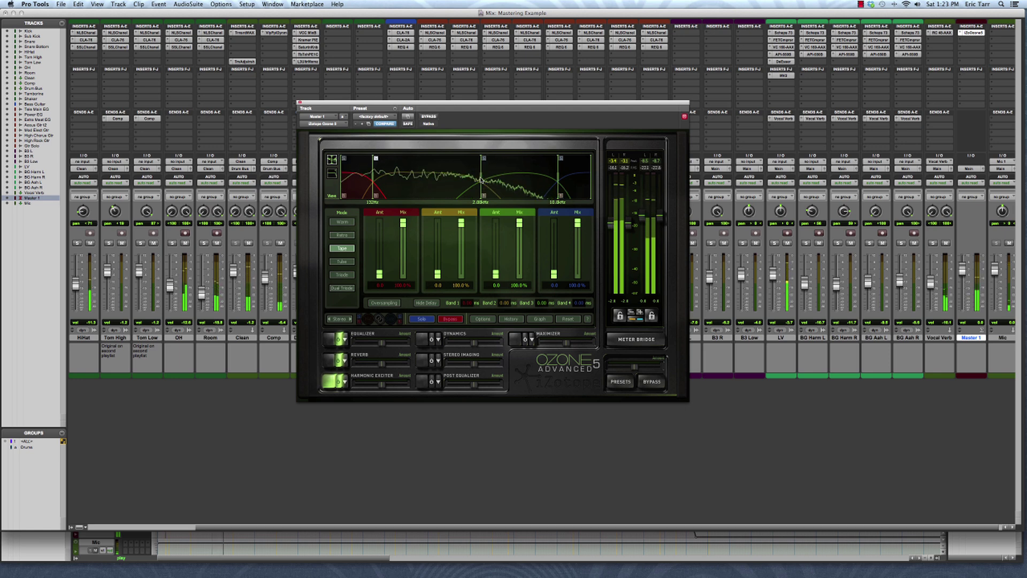
mouse_move(476, 177)
left_mouse_down()
mouse_move(461, 178)
mouse_move(478, 176)
left_mouse_up()
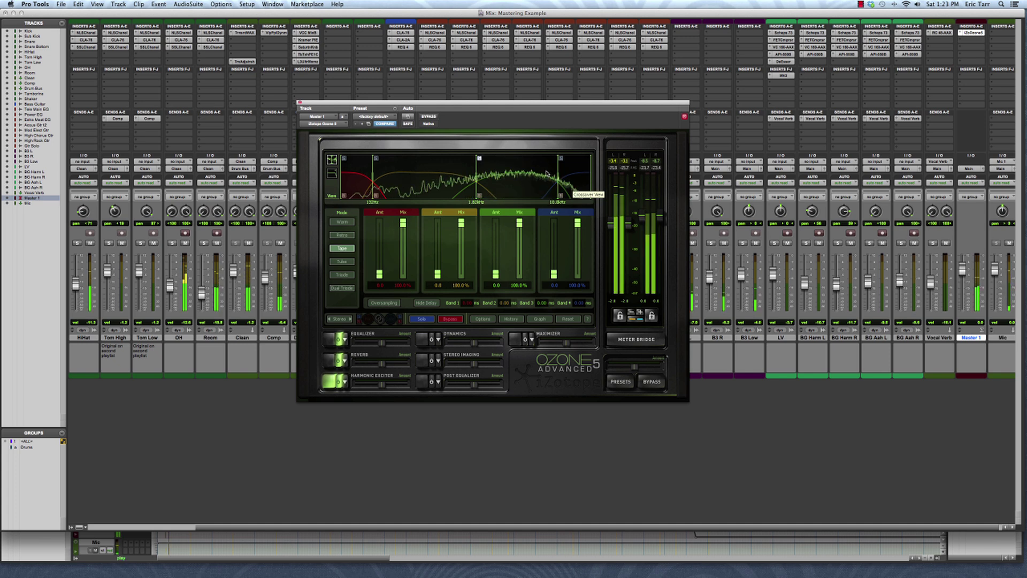
left_click_drag(557, 180, 545, 175)
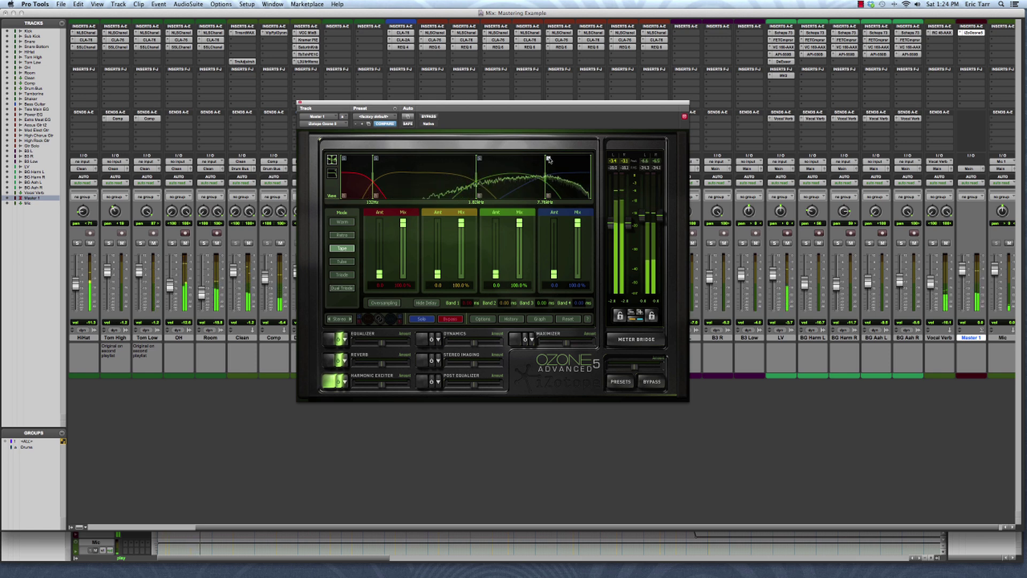
key("space")
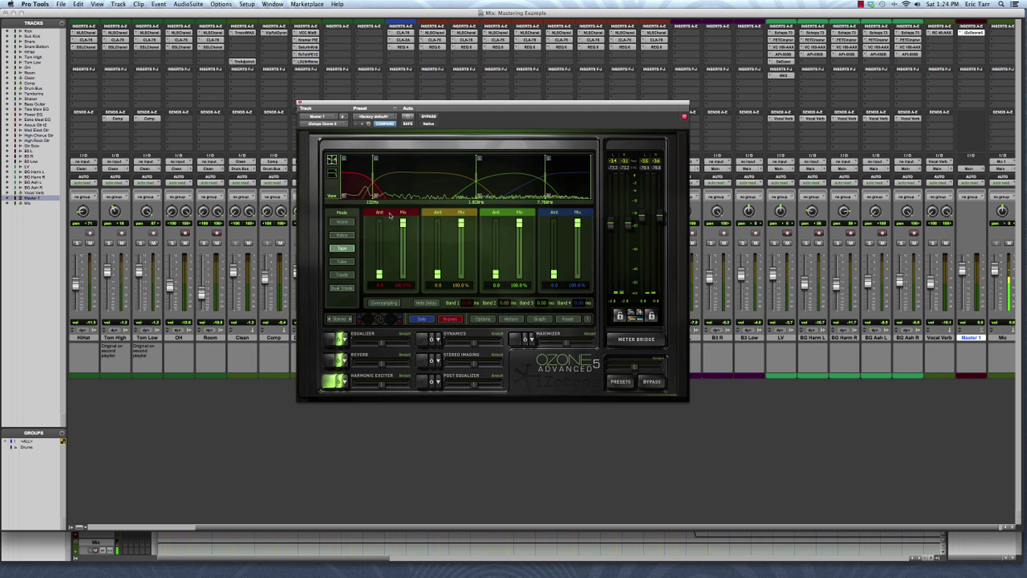
- Add Tape excitation to the lowest band and, during playback, adjust its blend to a mix of about 39%
left_click_drag(380, 273, 381, 246)
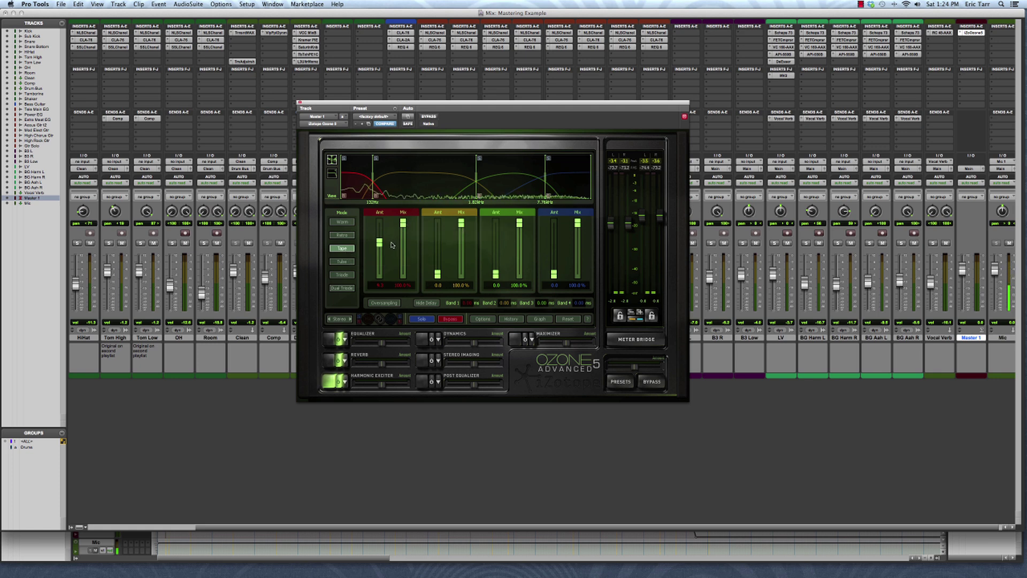
key("space")
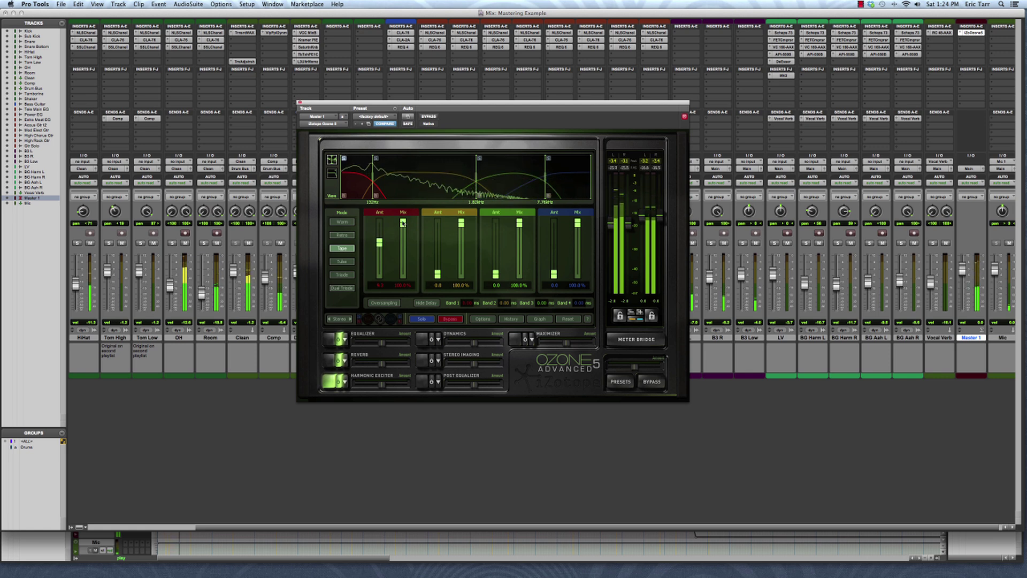
mouse_move(403, 223)
left_mouse_down()
mouse_move(403, 266)
mouse_move(379, 237)
mouse_move(381, 258)
mouse_move(406, 228)
left_mouse_up()
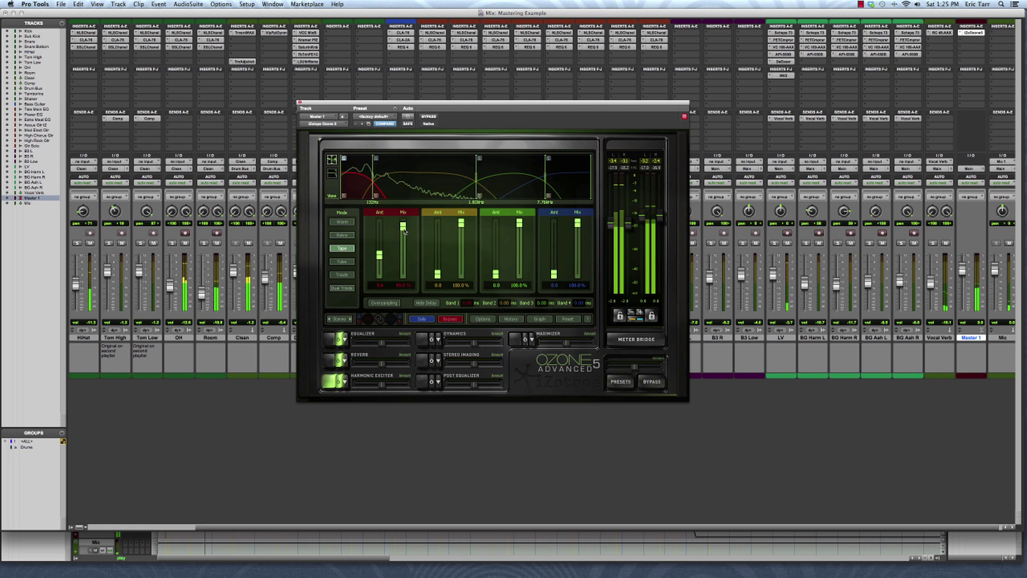
left_click_drag(406, 228, 403, 260)
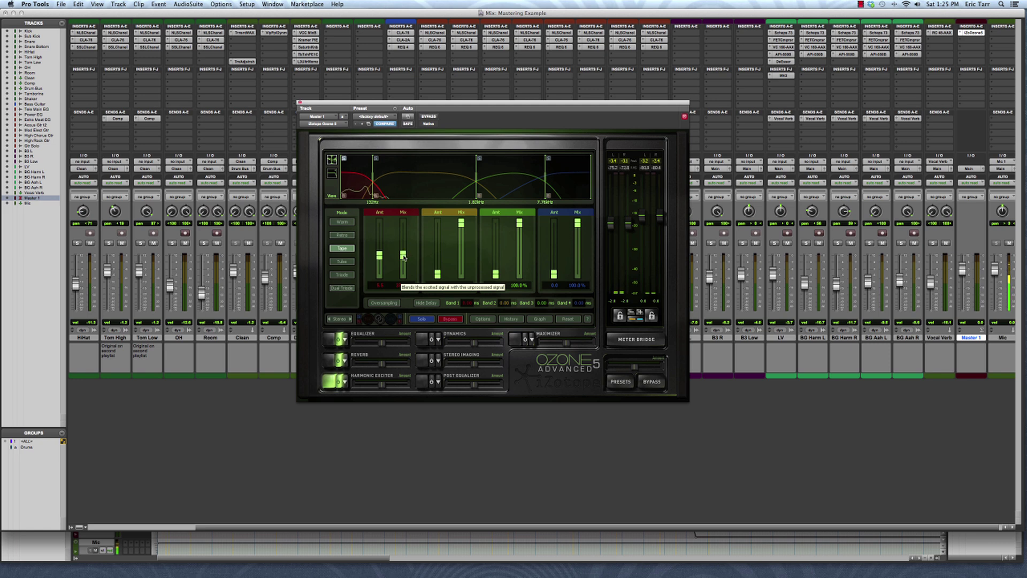
key("space")
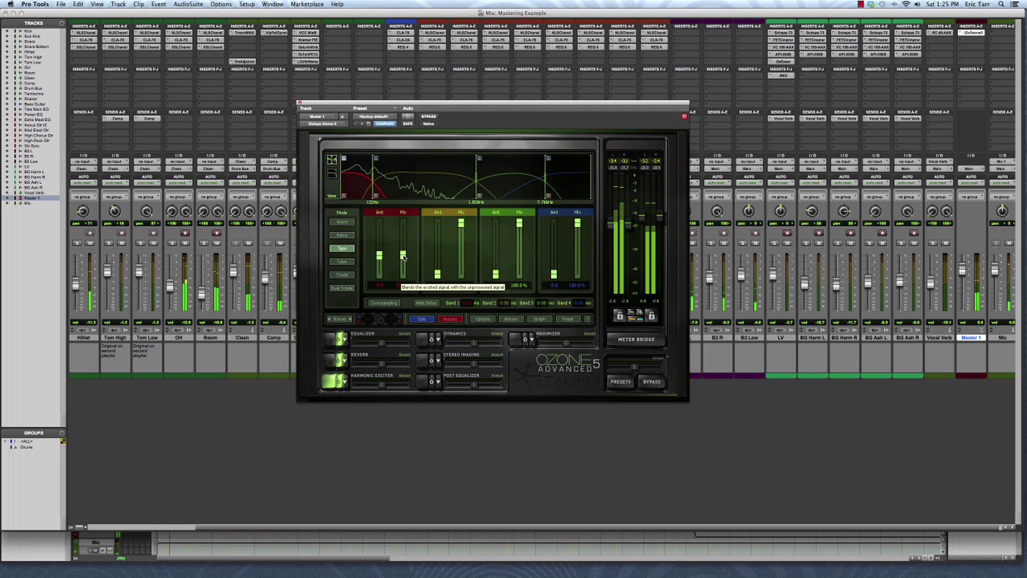
left_click_drag(404, 259, 401, 278)
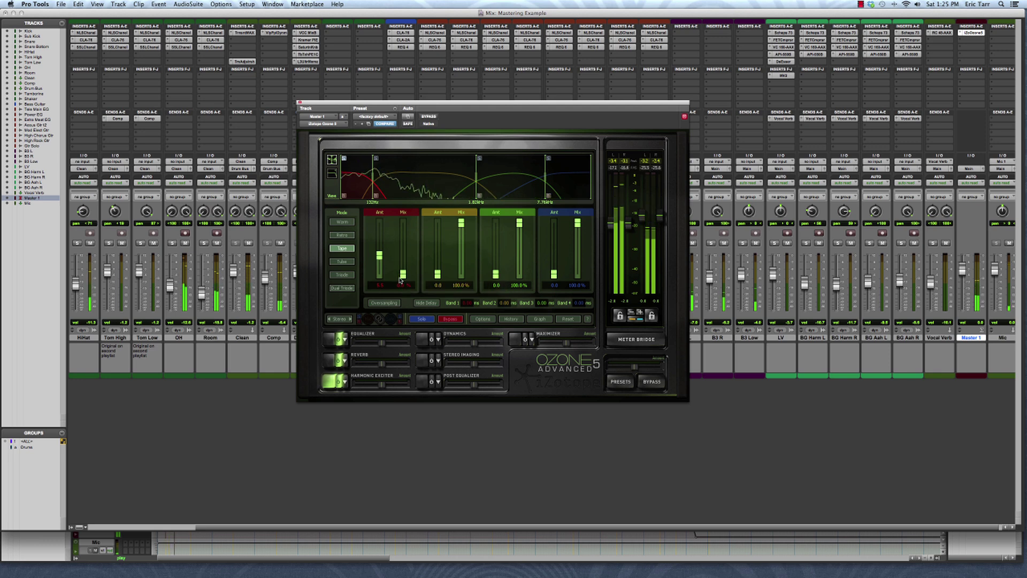
left_click_drag(400, 279, 405, 257)
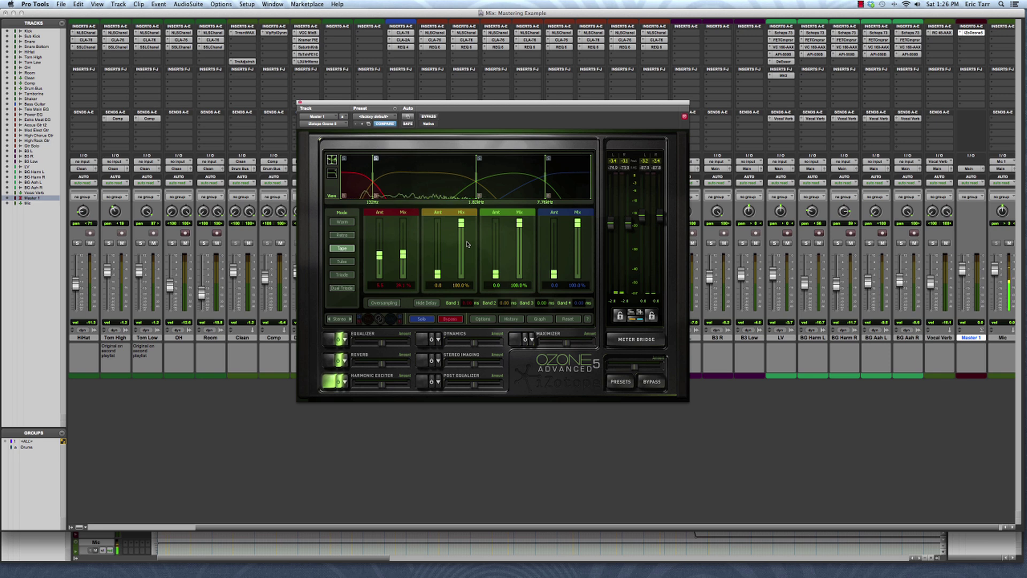
- Try the Warm mode with the second band's excitation amount at 15.0 and reduce it to about 8.6
left_click(342, 222)
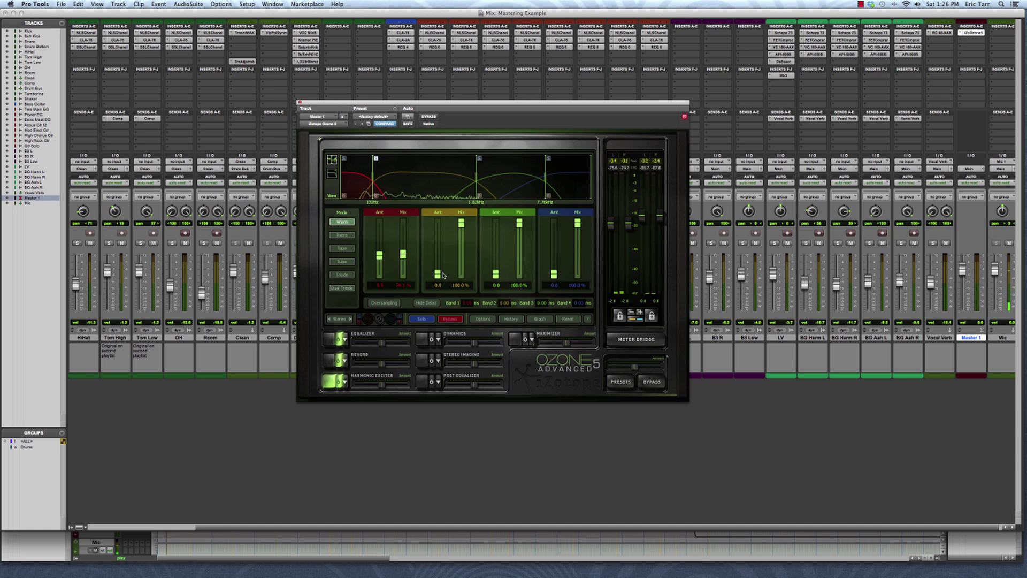
left_click_drag(438, 274, 439, 224)
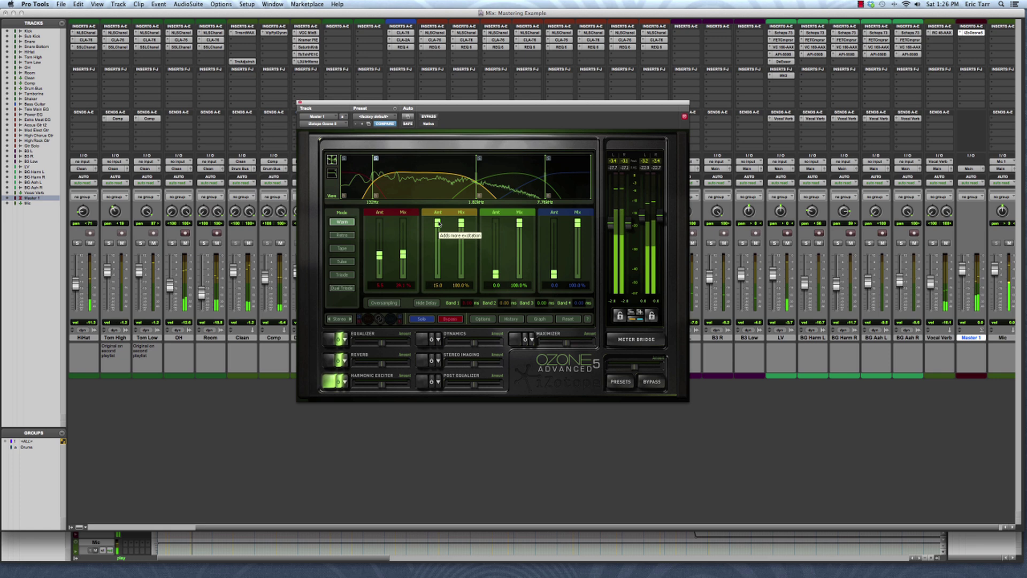
mouse_move(438, 229)
left_mouse_down()
mouse_move(439, 278)
mouse_move(438, 248)
left_mouse_up()
- Audition the Retro, Tape and Tube exciter modes, lowering the second band's amount to 6.0 in Tube
left_click(351, 235)
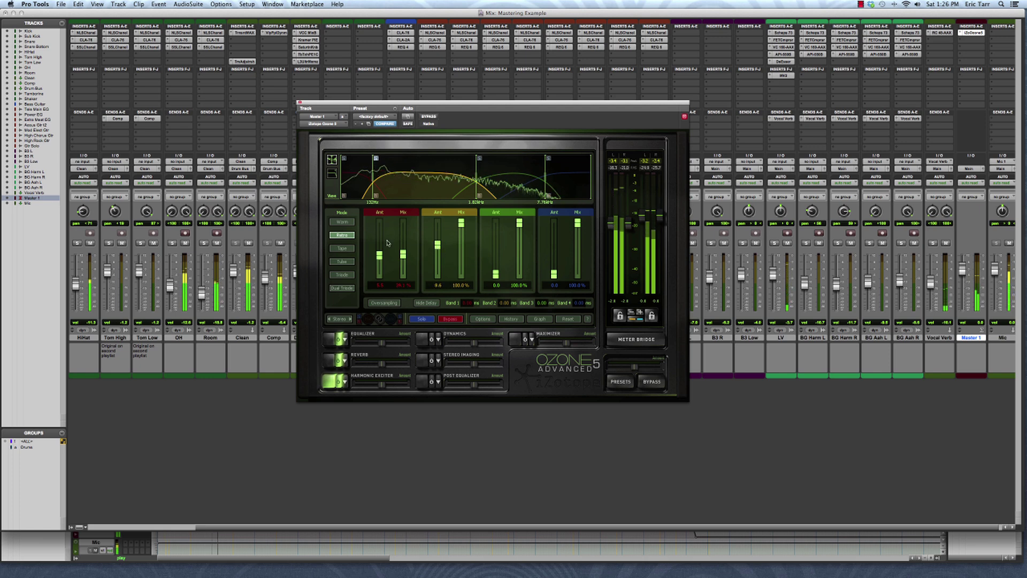
left_click(342, 248)
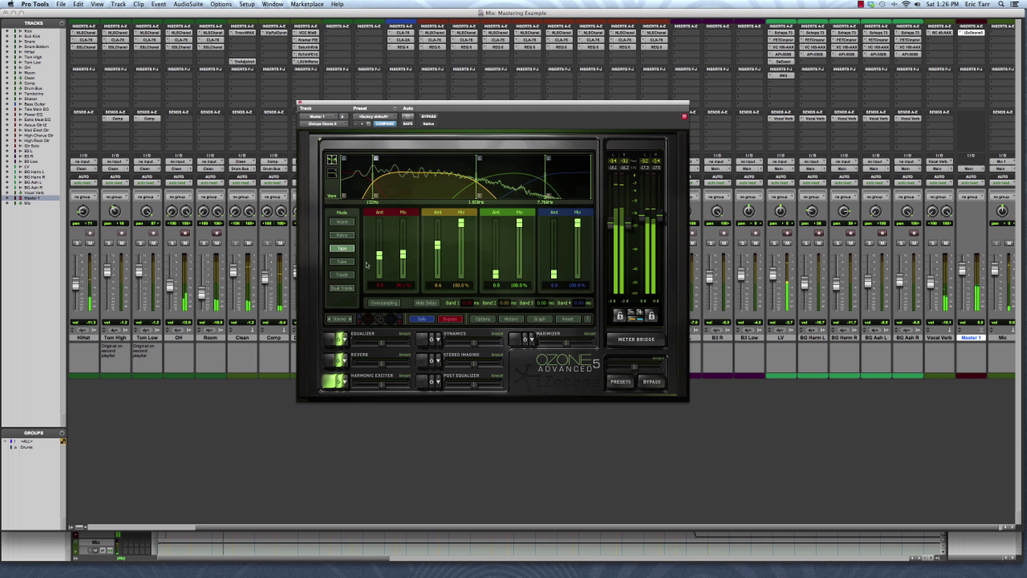
left_click(342, 261)
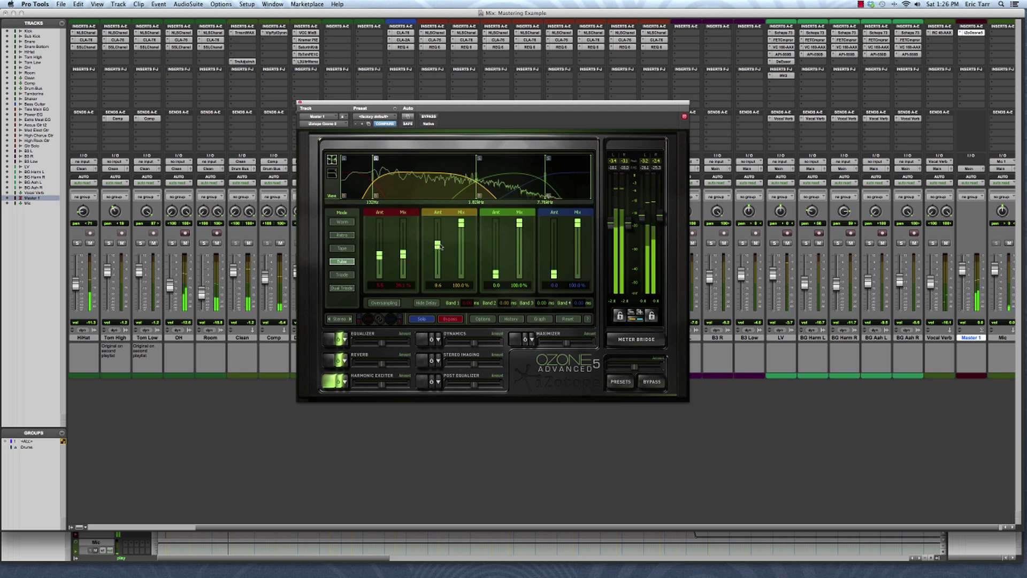
left_click_drag(438, 246, 437, 256)
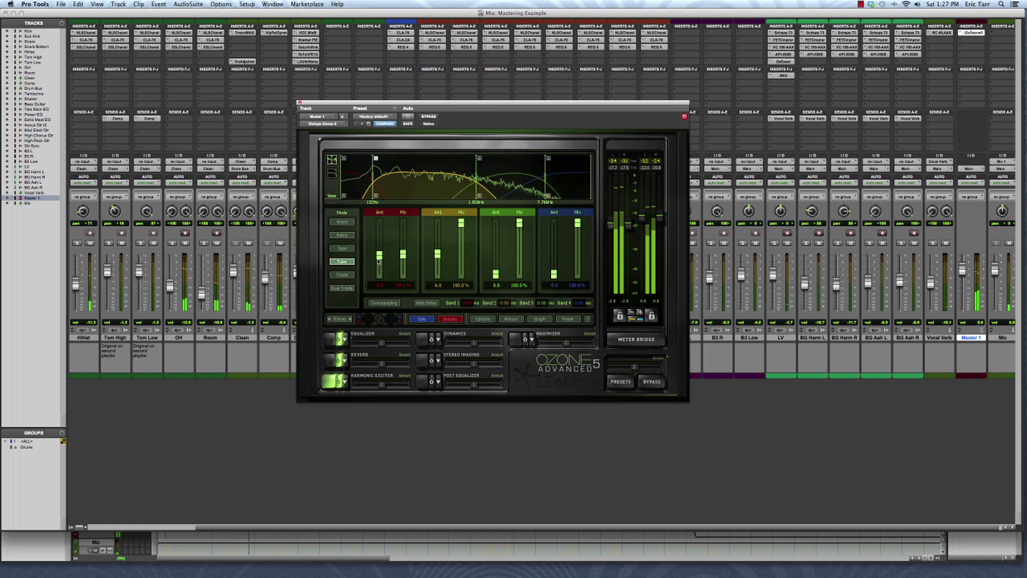
- Audition the Triode and Dual Triode modes while varying the second band's amount, ending at 7.7
left_click(338, 274)
left_click_drag(437, 254, 438, 239)
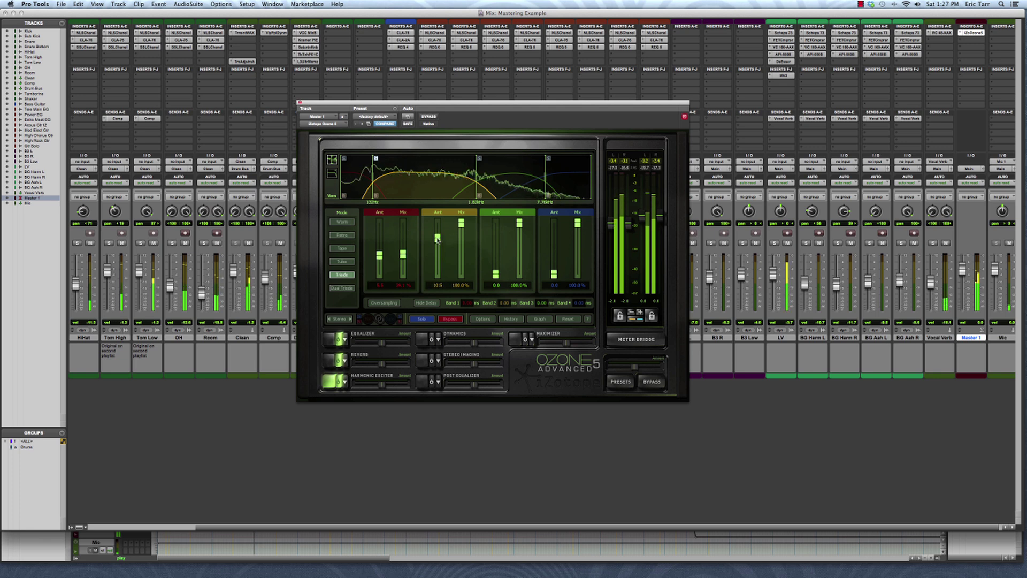
left_click(340, 289)
left_click_drag(440, 239, 439, 250)
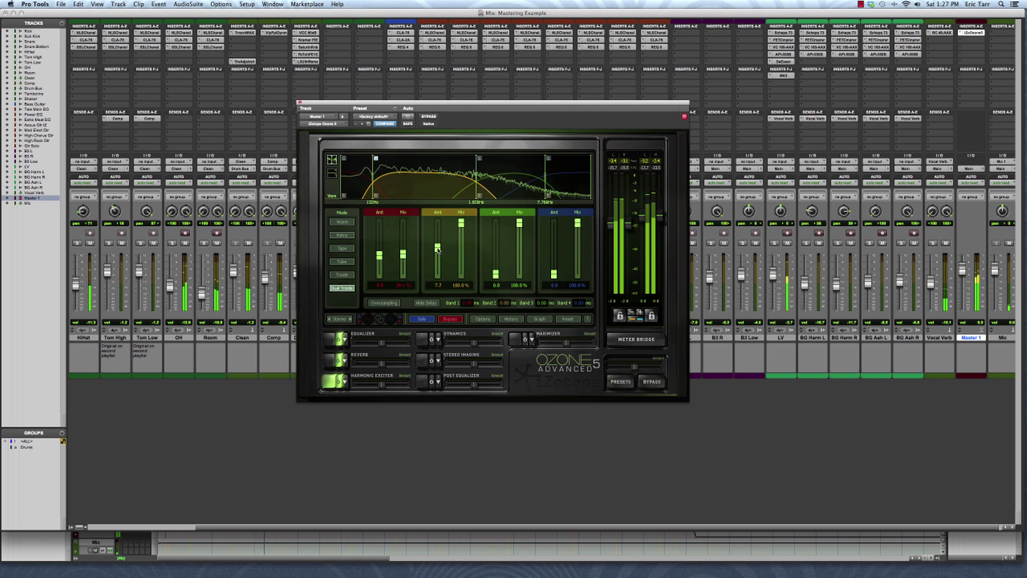
- Switch the exciter to Warm mode and set the second band's excitation amount to about 9.1
left_click(347, 223)
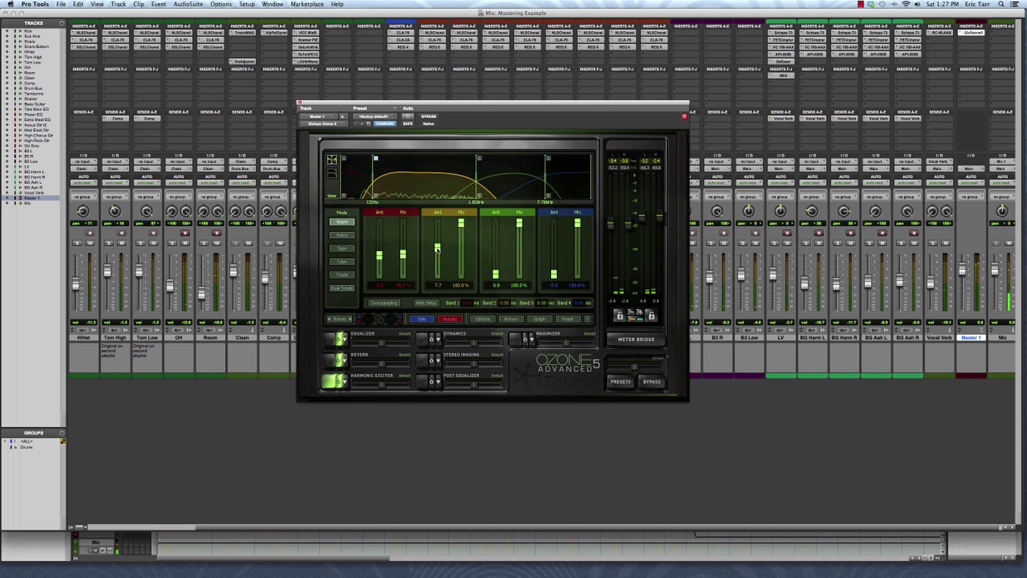
mouse_move(437, 249)
left_mouse_down()
mouse_move(437, 259)
mouse_move(438, 245)
left_mouse_up()
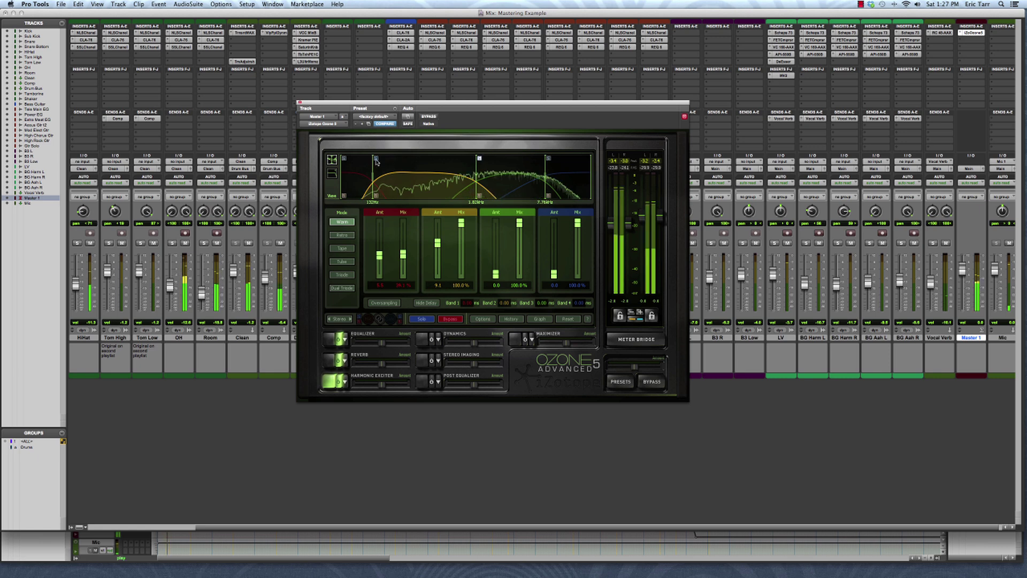
- Raise the third band's excitation amount to 12.4 during playback and audition the Retro, Tape, Tube and Triode modes
key("space")
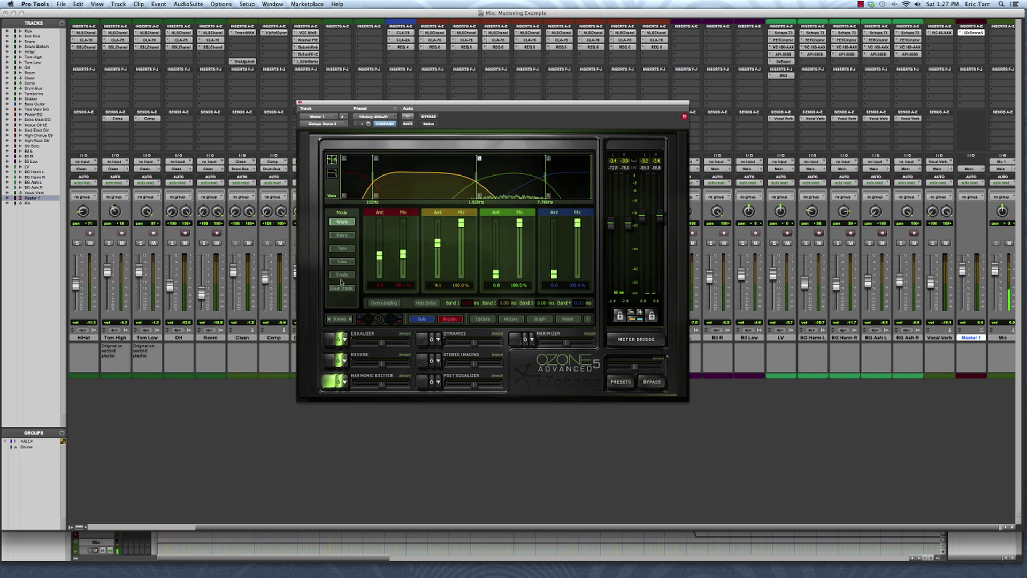
key("space")
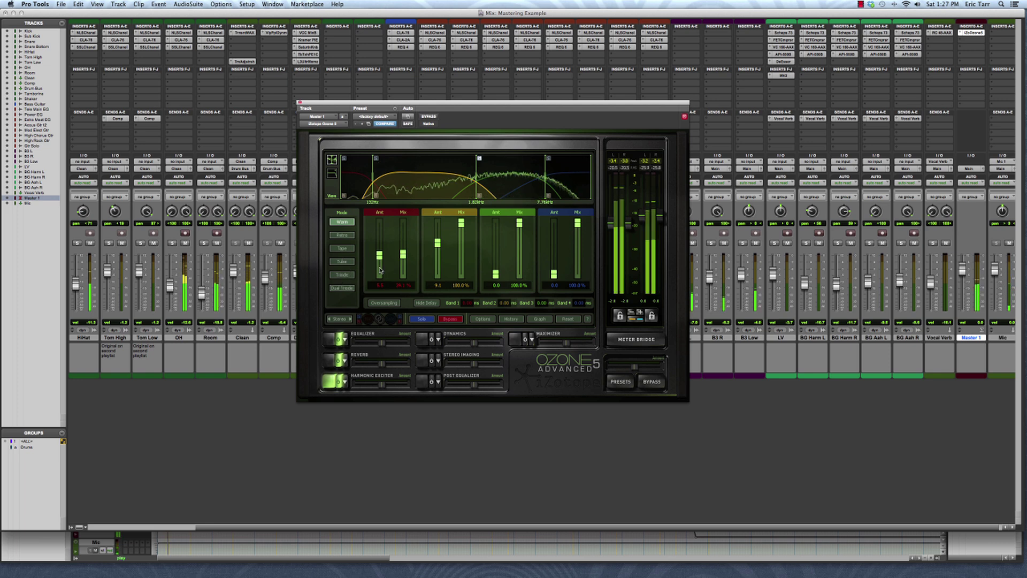
left_click_drag(497, 274, 497, 232)
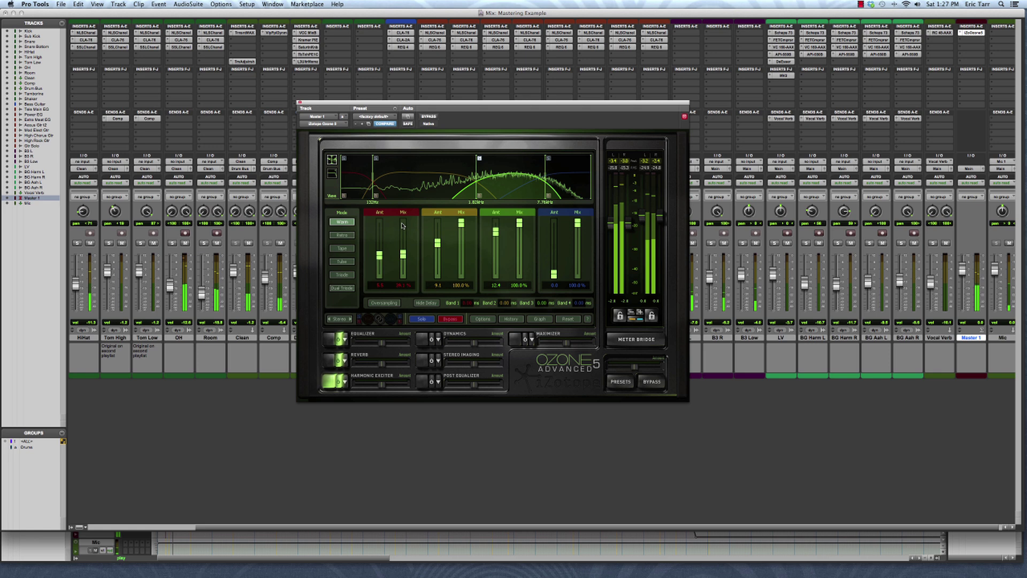
left_click(342, 236)
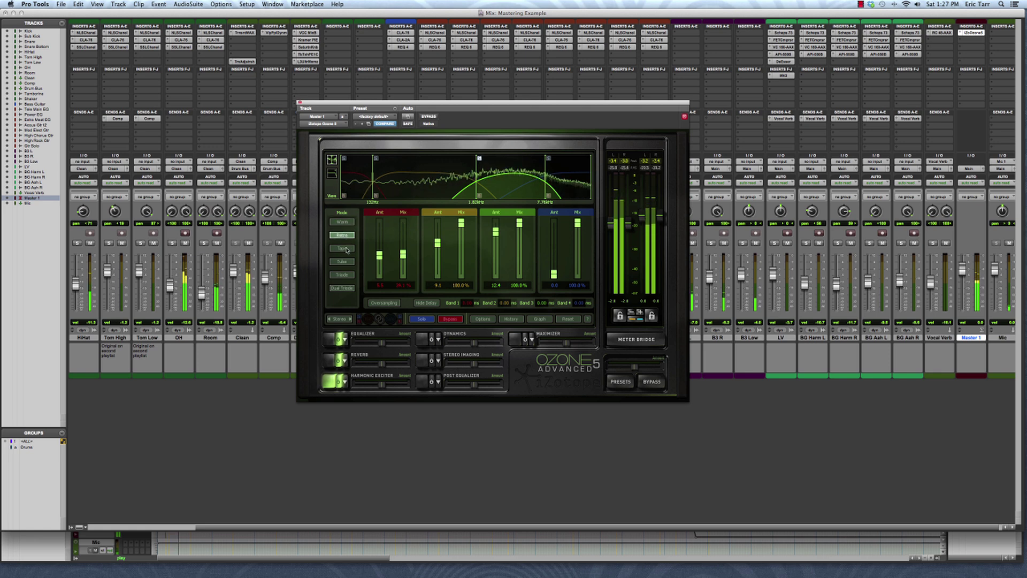
left_click(345, 249)
left_click(344, 262)
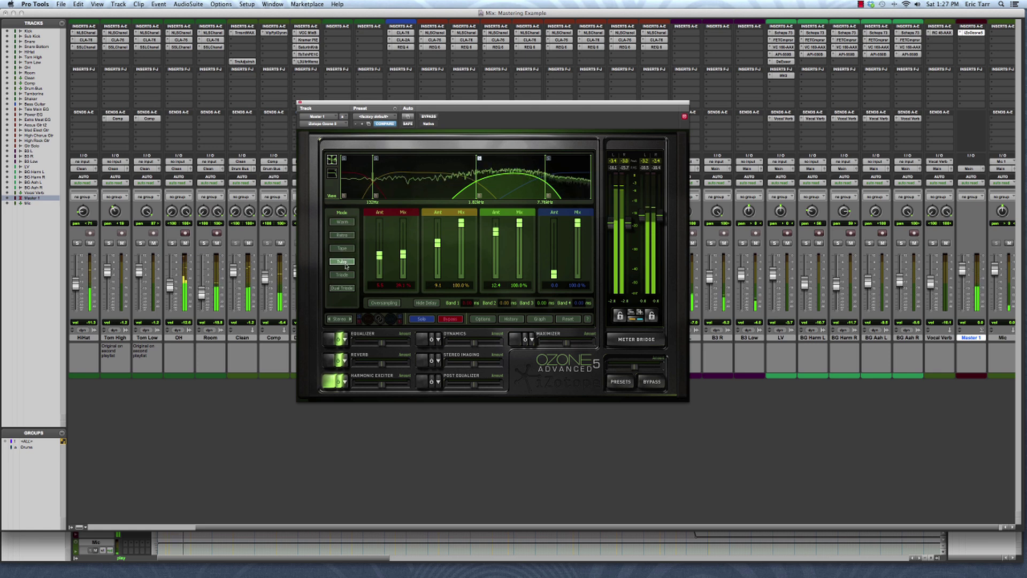
left_click(345, 275)
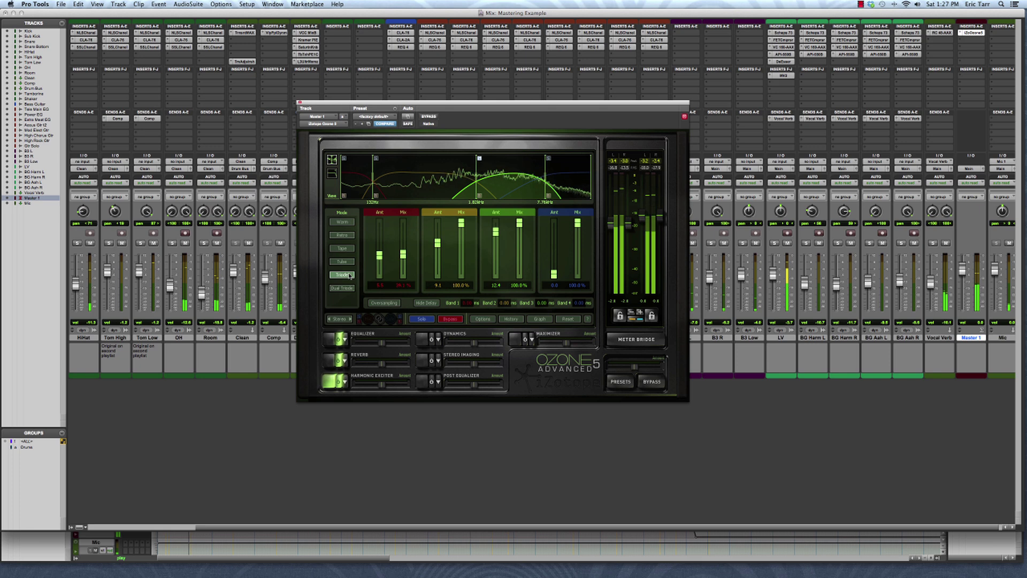
- Lower the third band's amount to 6.0 and compare the Dual Triode, Tube and Triode modes
left_click_drag(495, 234, 496, 256)
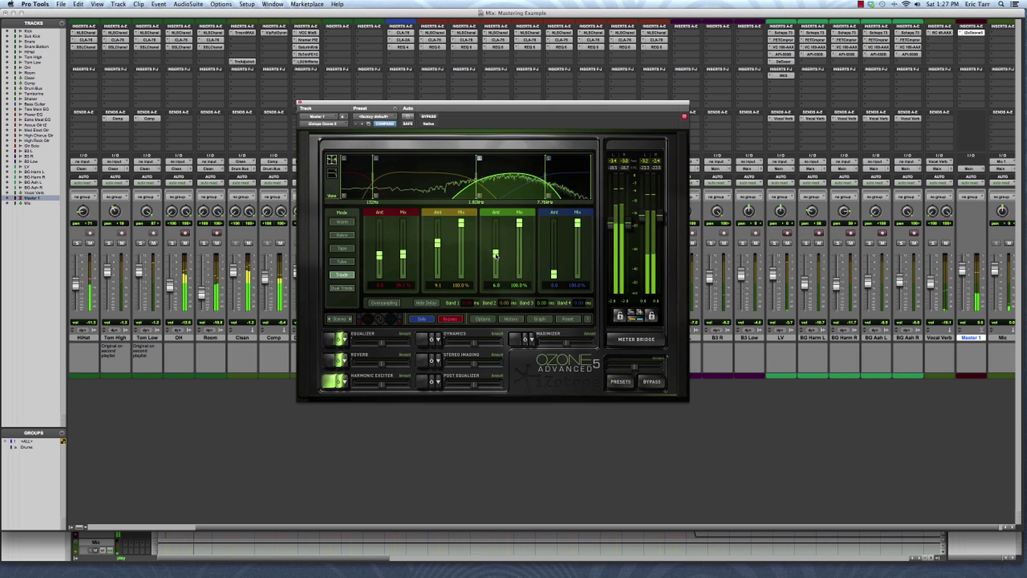
left_click(347, 289)
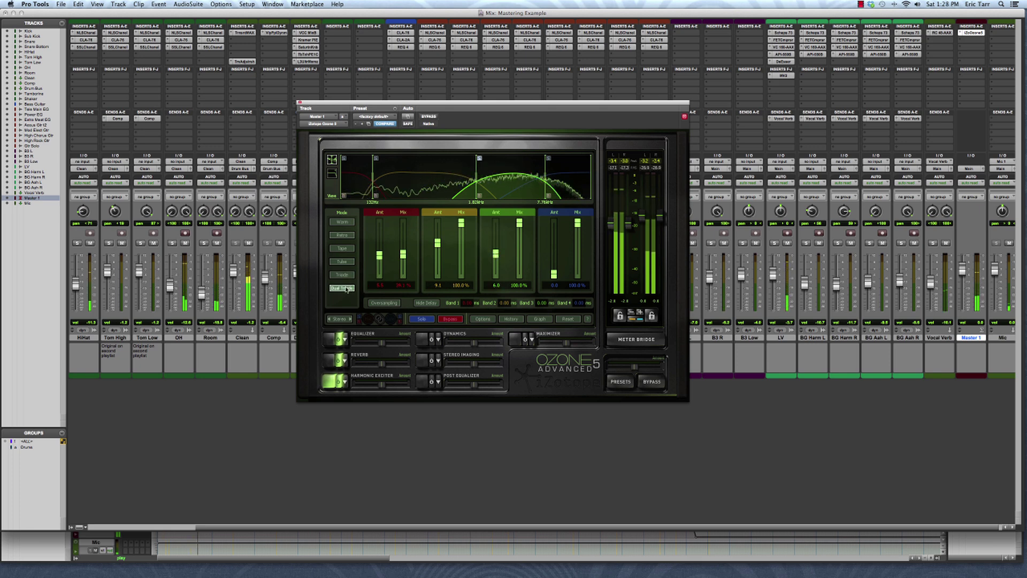
left_click(346, 262)
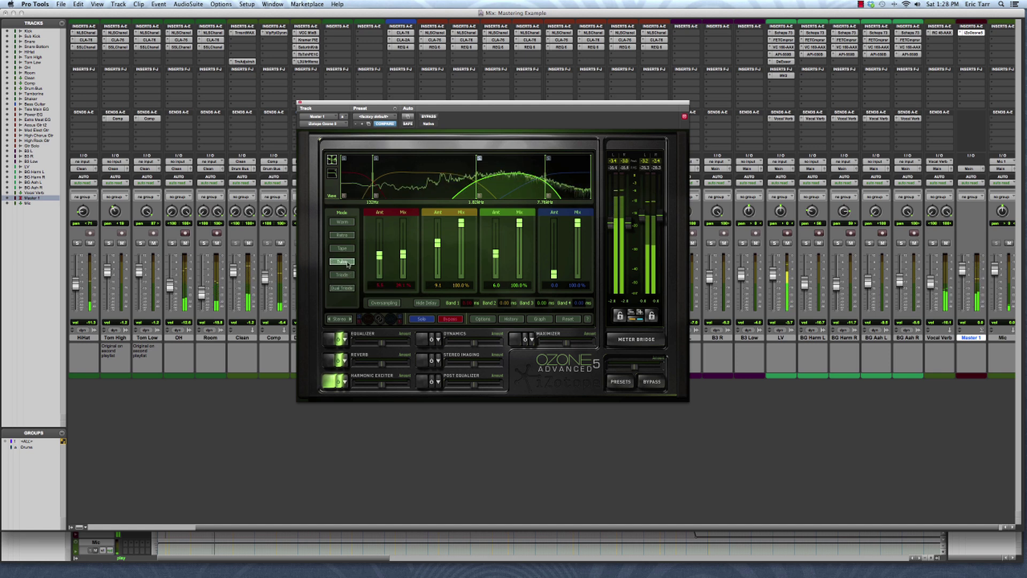
left_click(343, 288)
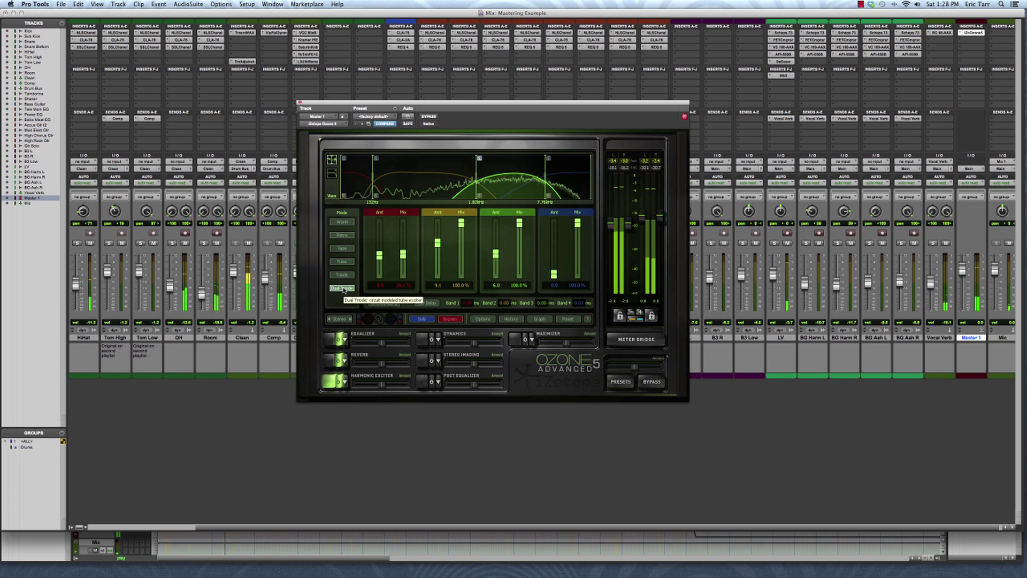
left_click(343, 275)
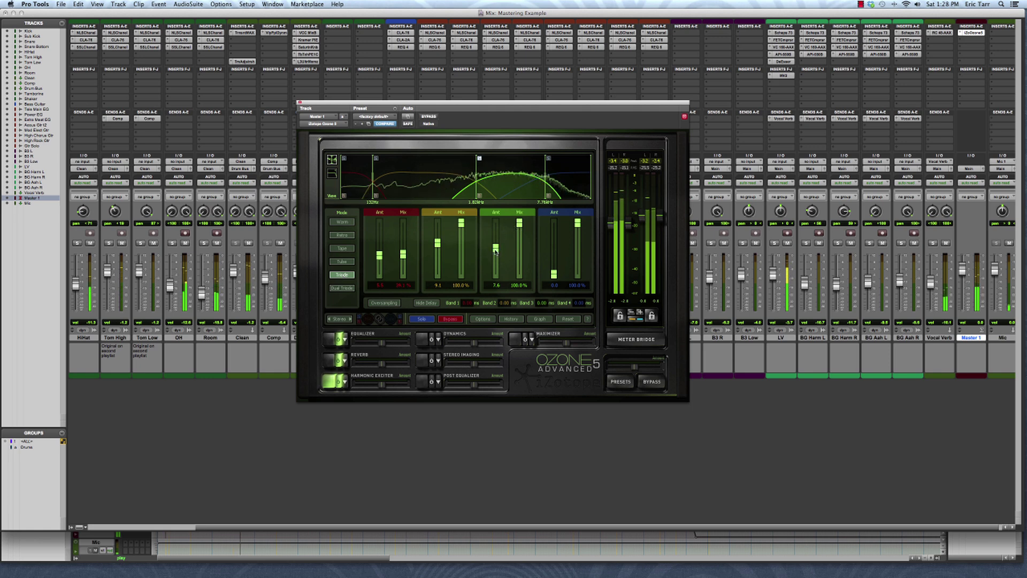
- Set the third band's mix to 72.7% and its excitation amount to 6.1, switching the exciter to Tube mode
left_click_drag(495, 251, 496, 249)
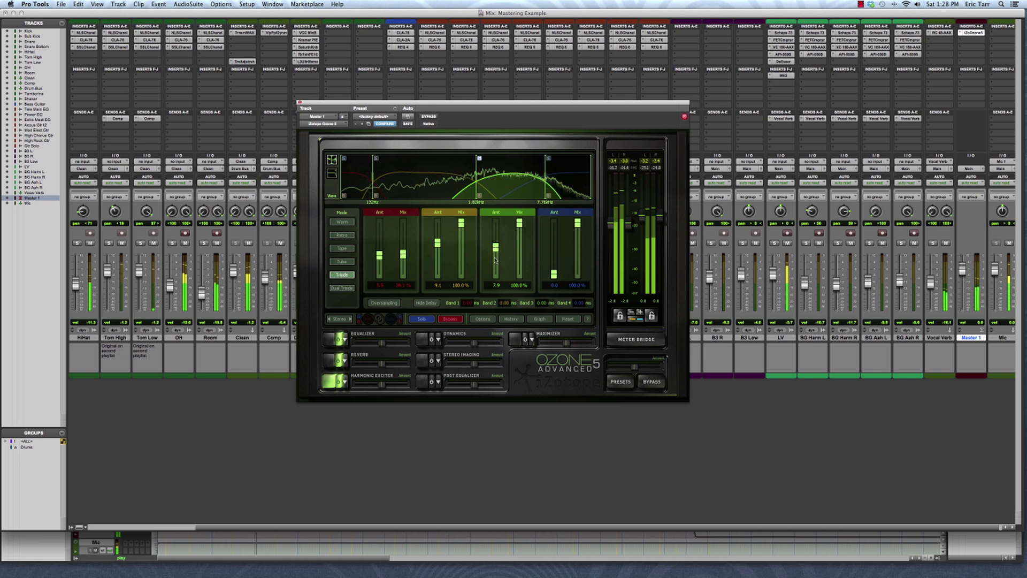
left_click_drag(518, 226, 518, 240)
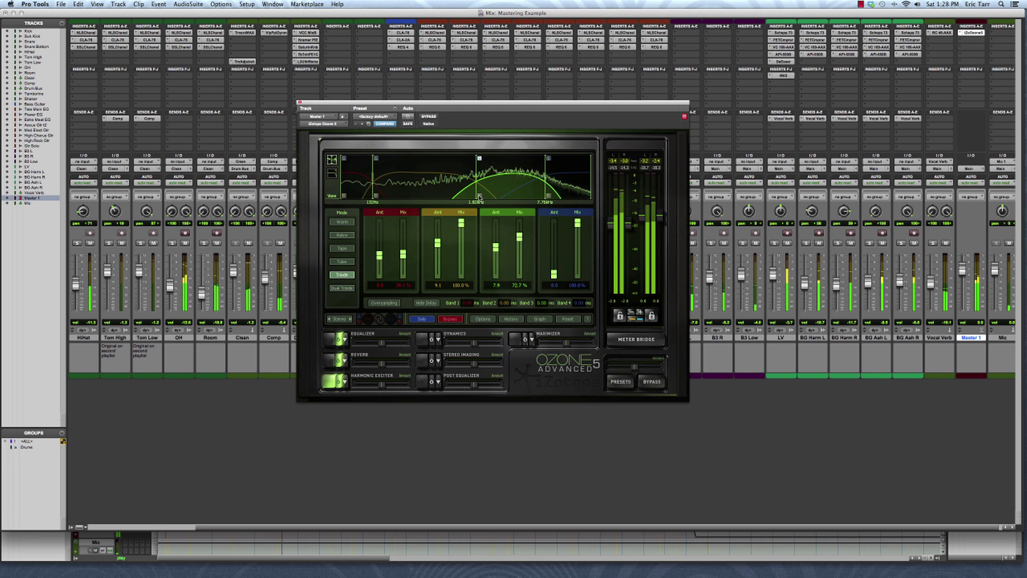
left_click_drag(496, 247, 496, 256)
left_click(349, 261)
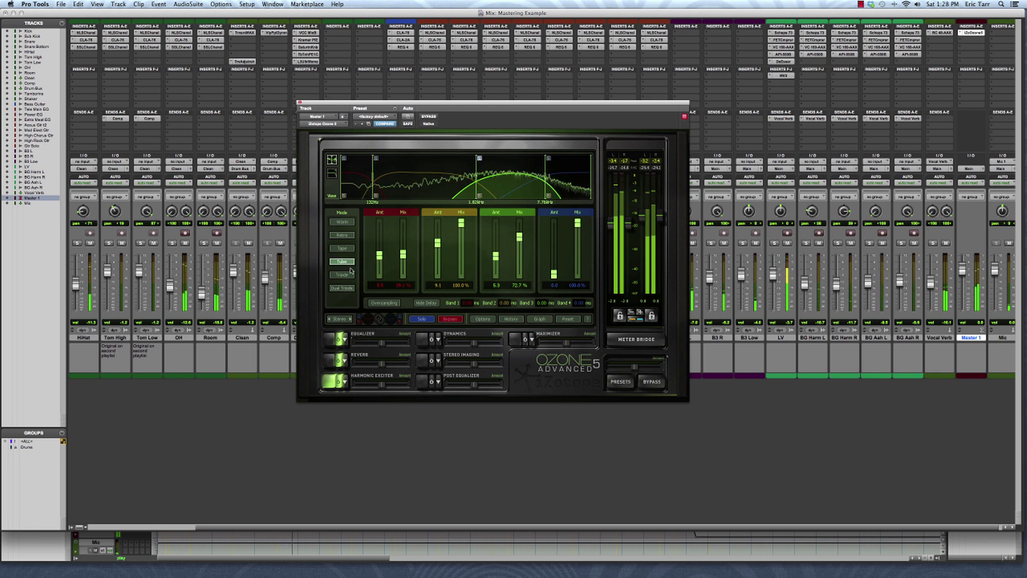
left_click_drag(499, 256, 497, 255)
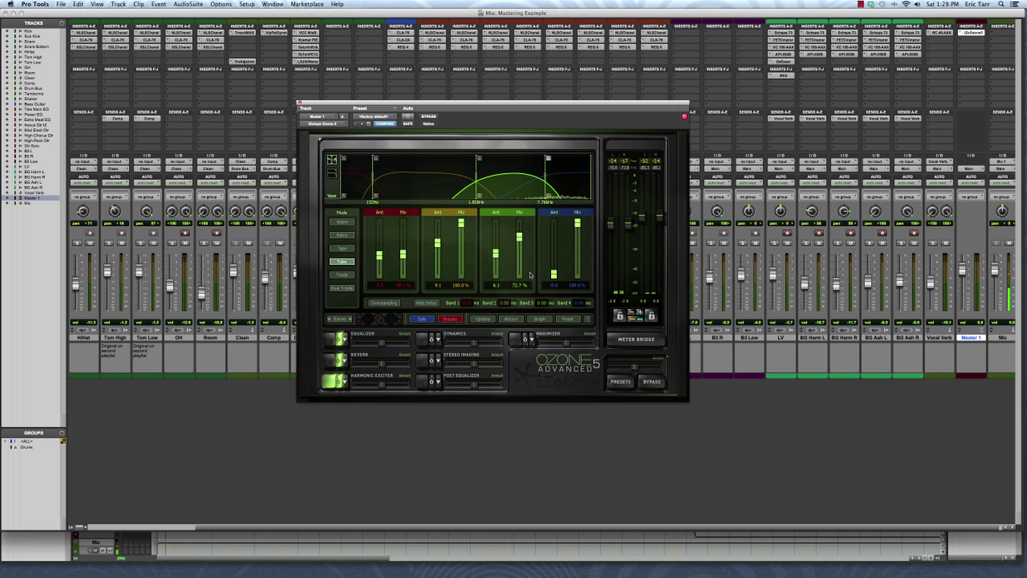
- Set the fourth band's excitation amount to 7.4 and audition the Tape, Tube, Triode and Dual Triode modes
left_click_drag(554, 274, 558, 250)
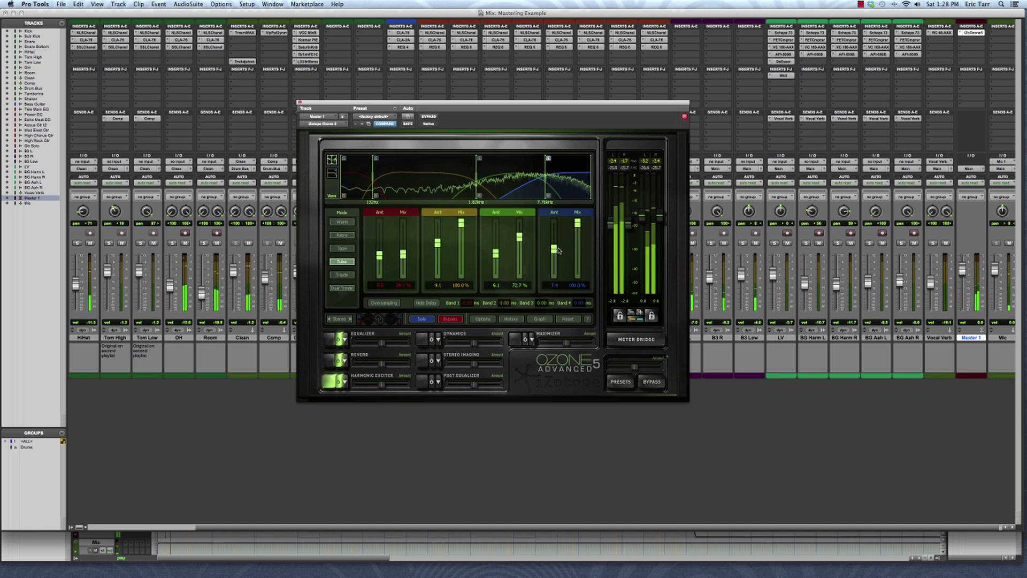
left_click(342, 248)
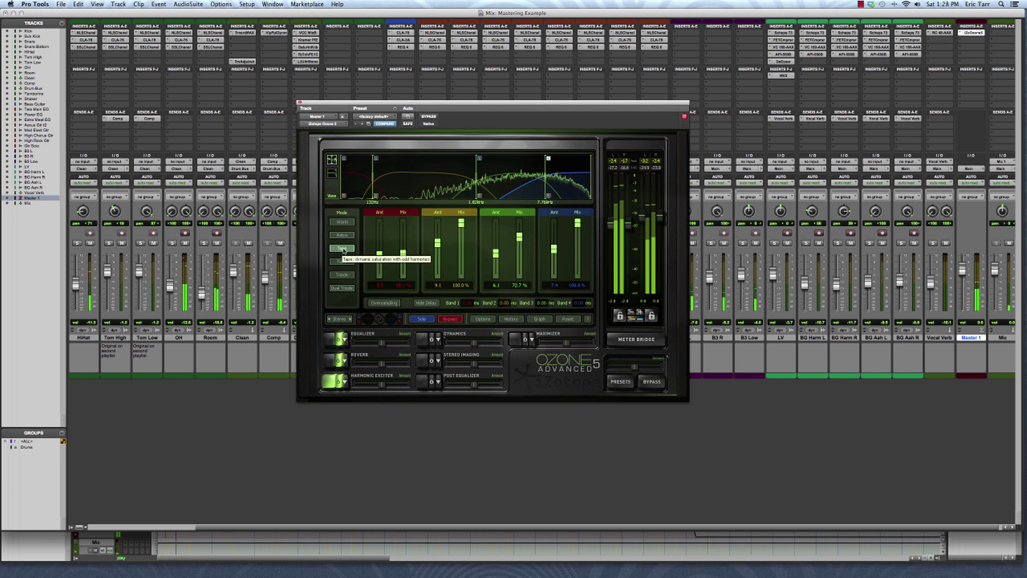
left_click(343, 261)
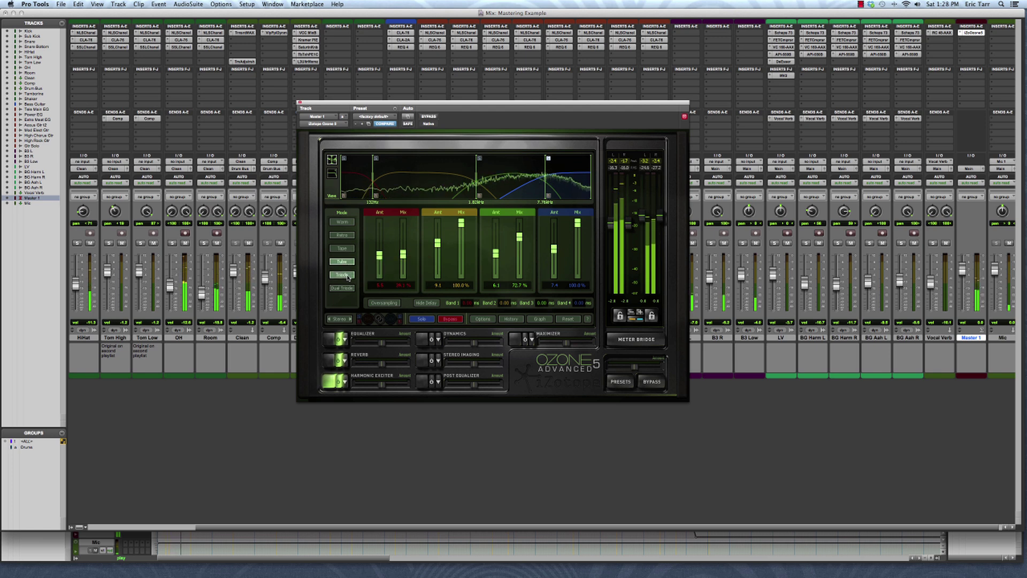
left_click(348, 275)
left_click(348, 289)
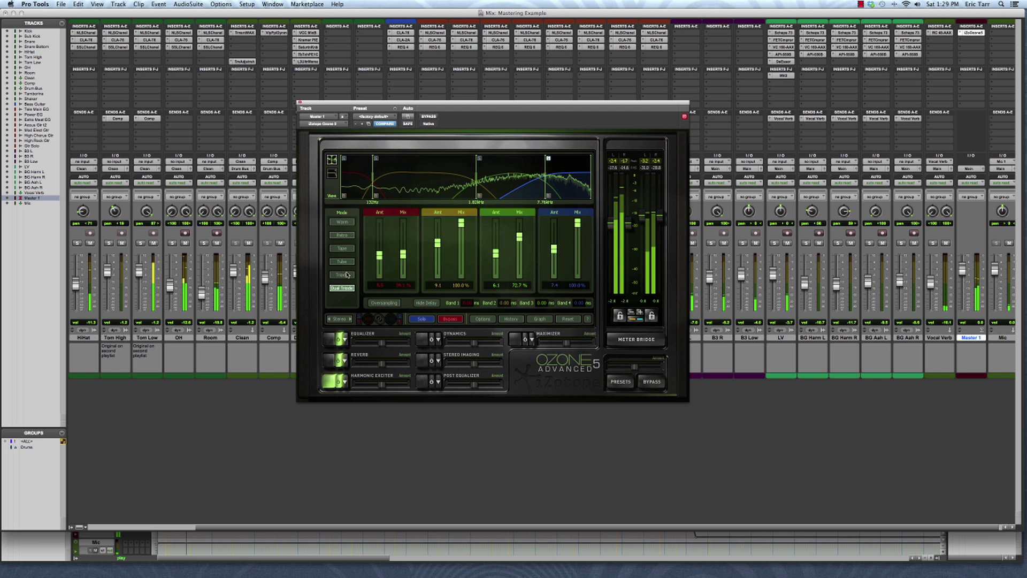
- Audition the exciter modes in reverse order, from Triode through Tube, Tape and Retro to Warm
left_click(347, 275)
left_click(345, 262)
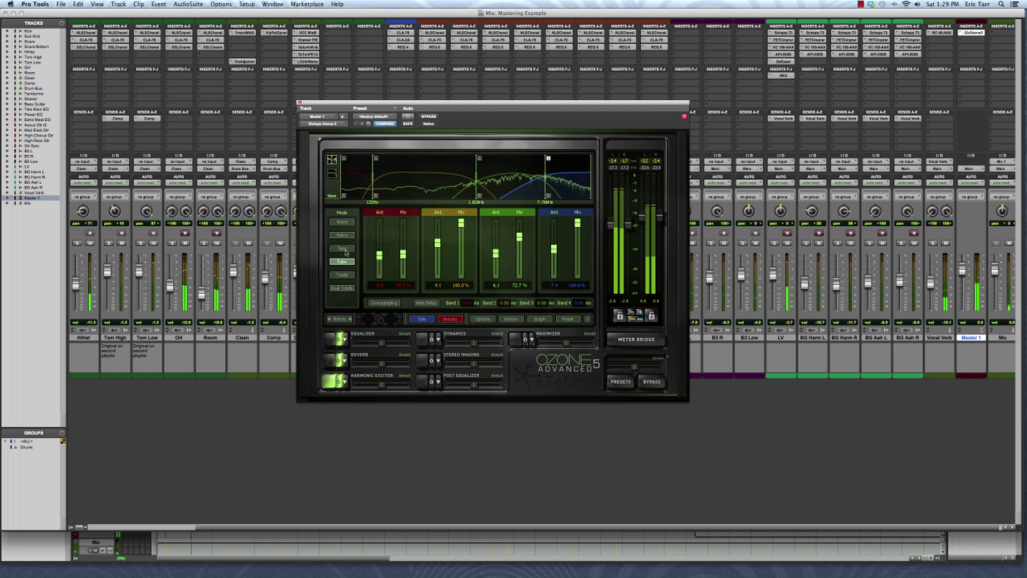
left_click(345, 249)
left_click(345, 236)
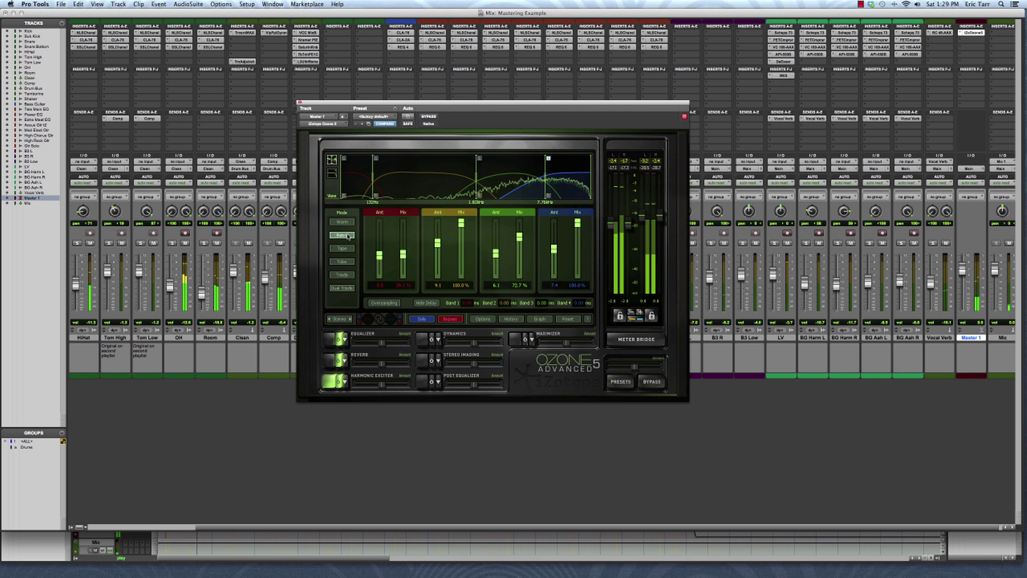
left_click(347, 222)
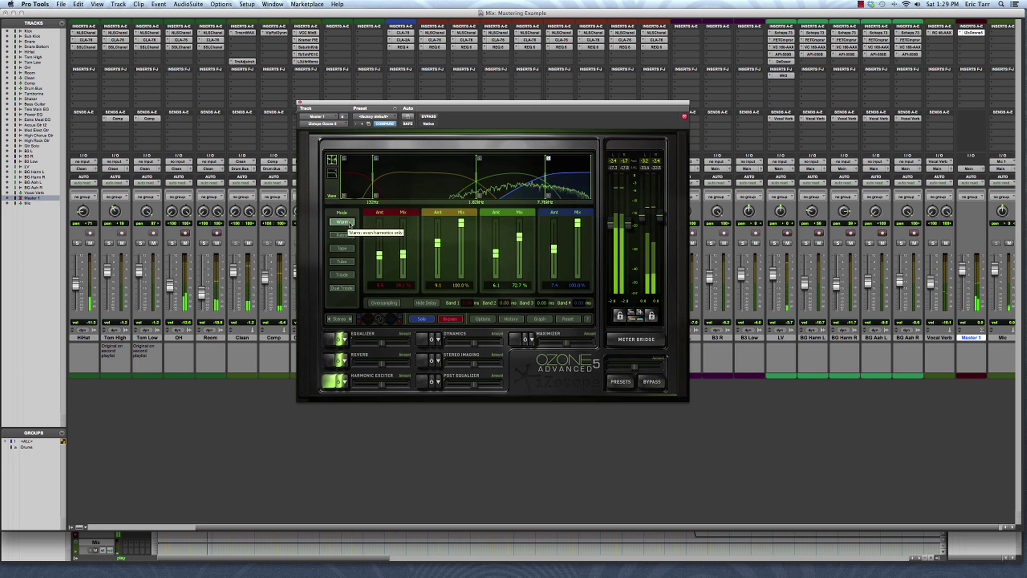
- Compare the Retro, Tape, Tube and Warm modes again and switch the exciter to Triode mode
left_click(348, 236)
left_click(348, 247)
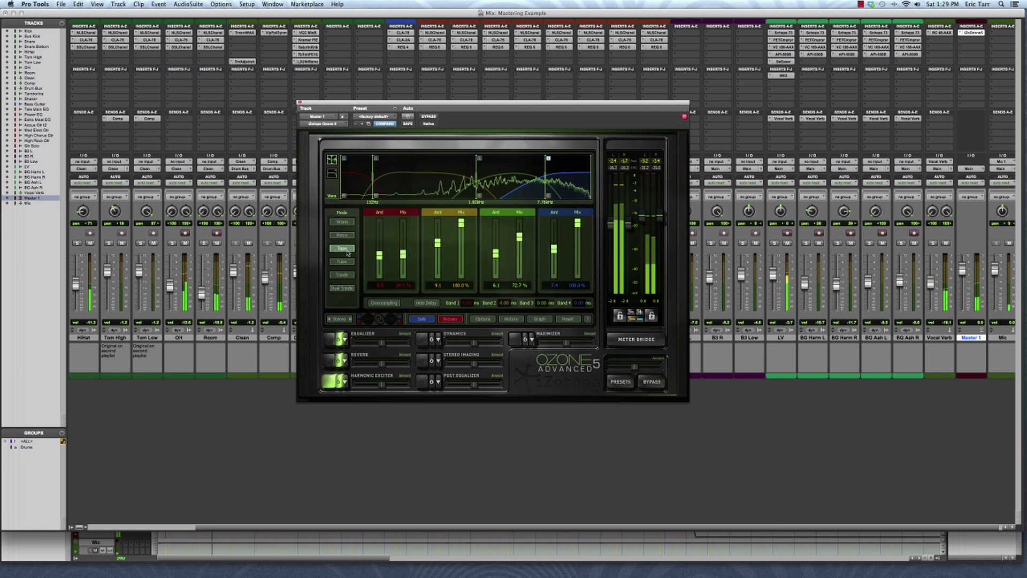
left_click(346, 261)
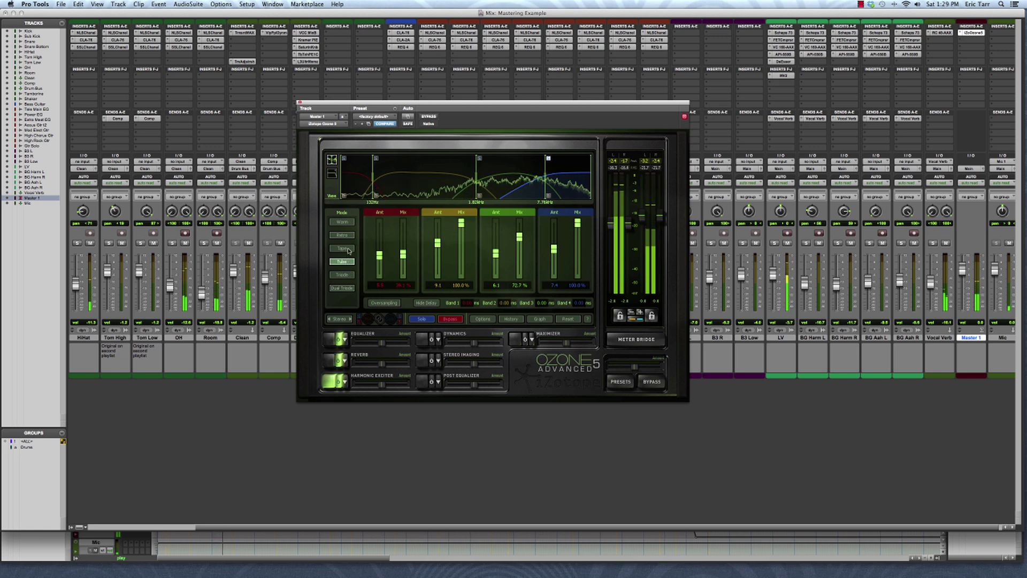
left_click(348, 236)
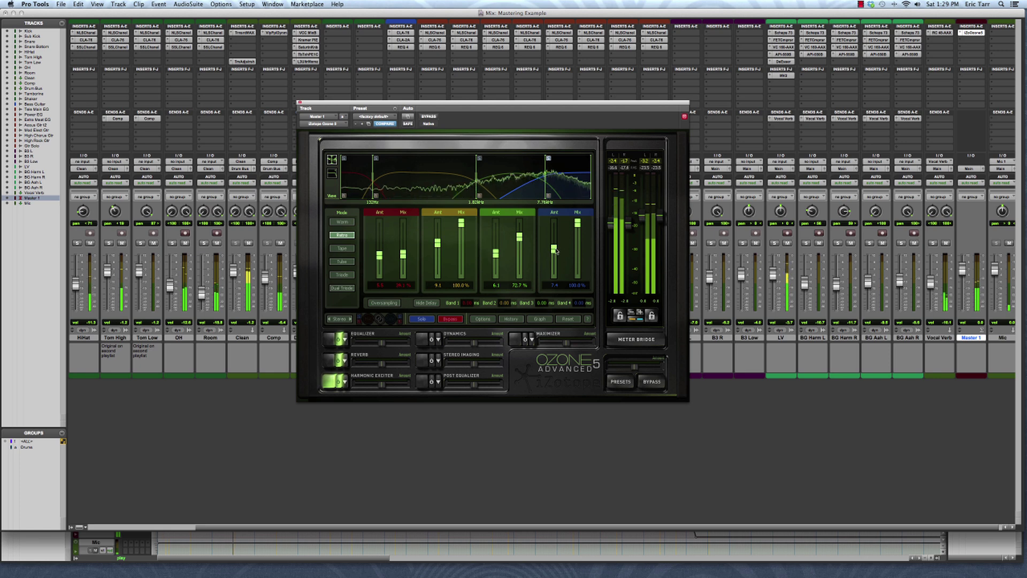
left_click(342, 222)
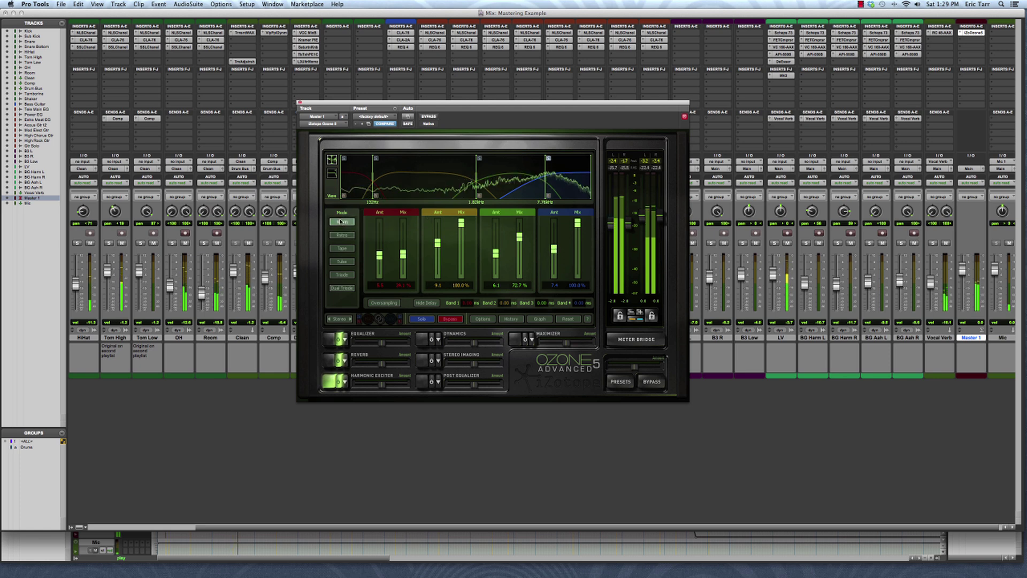
left_click(348, 261)
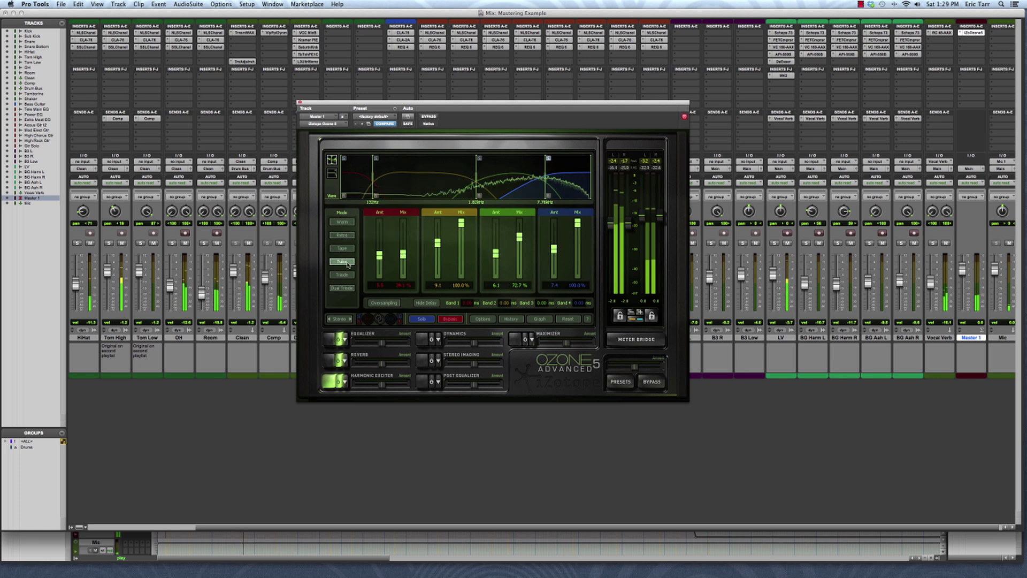
left_click(346, 276)
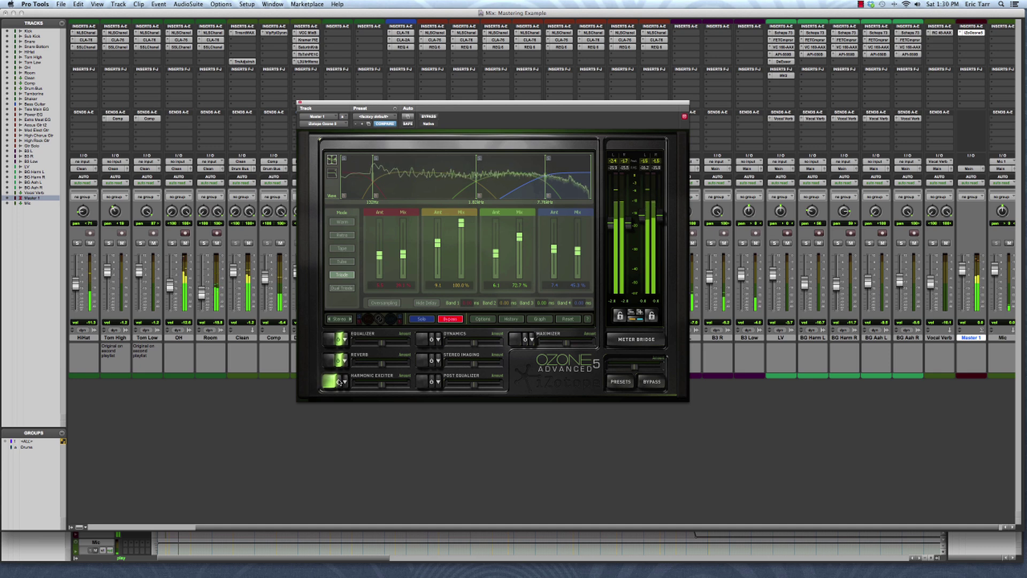
- Compare the mix with and without the Harmonic Exciter, leaving the module enabled
left_click(338, 382)
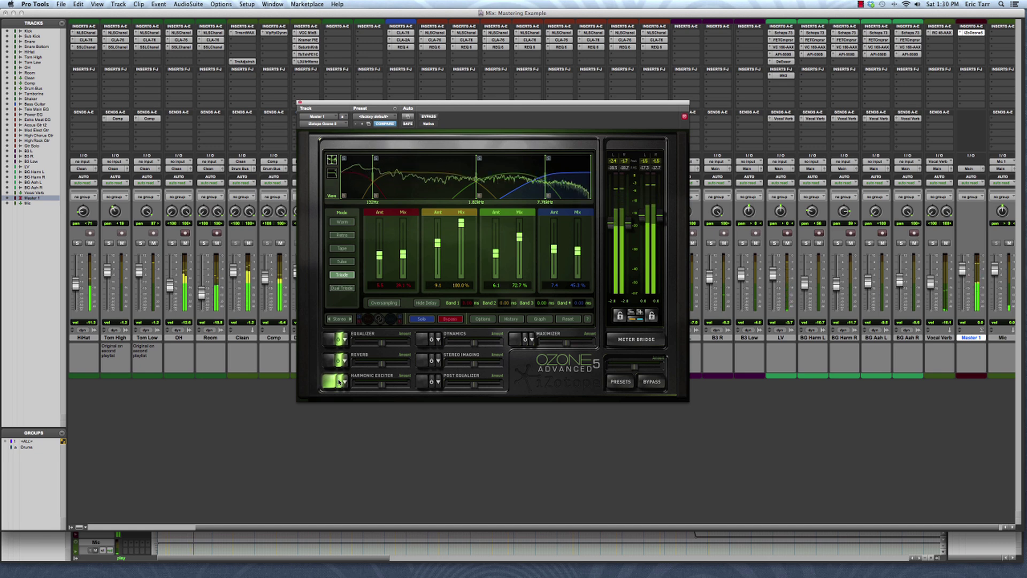
left_click(338, 382)
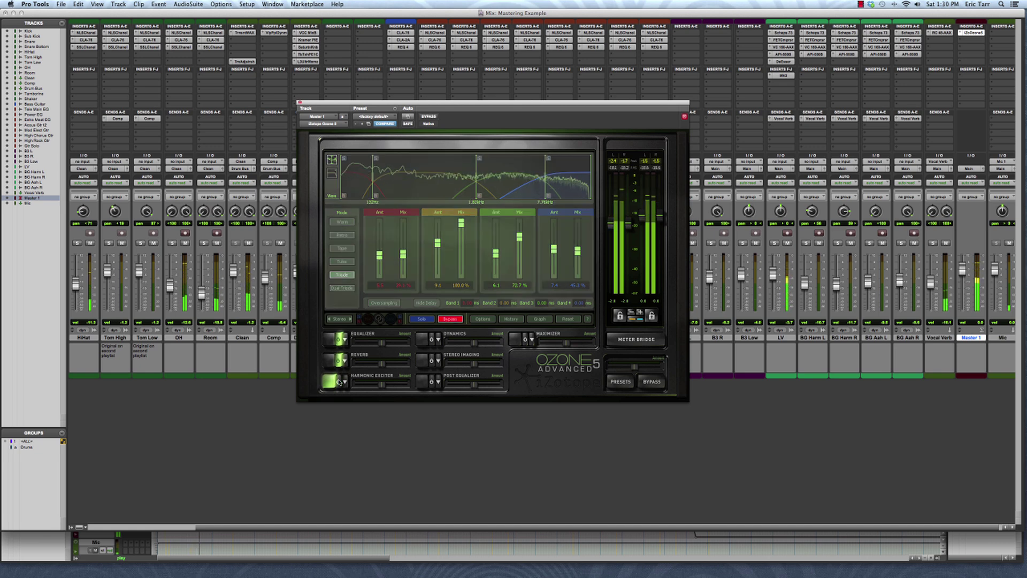
left_click(338, 382)
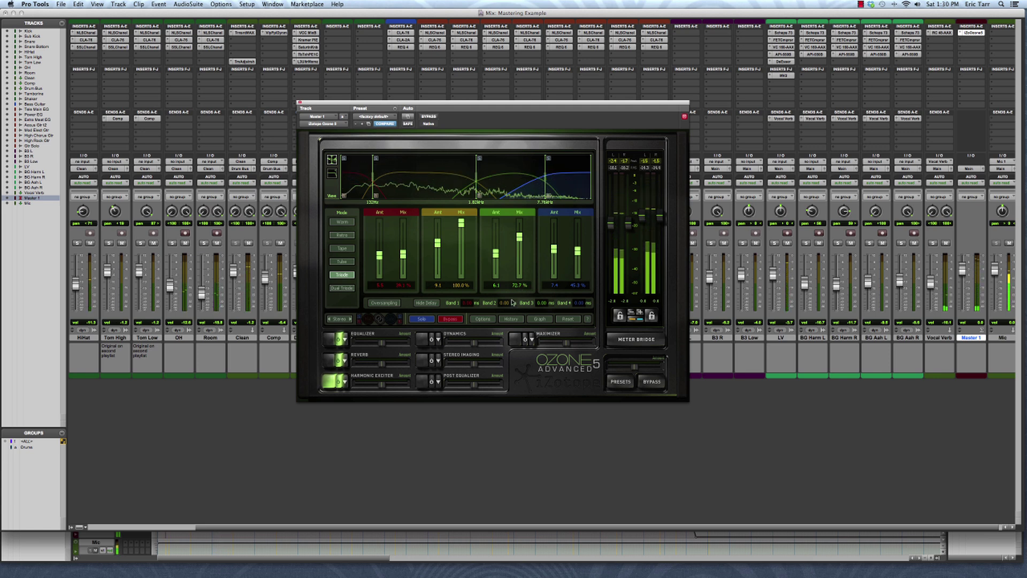
- Set the exciter's mix to about 66% for band 1, 82% for band 2, 55.5% for band 3 and 33% for band 4
left_click_drag(520, 238, 520, 247)
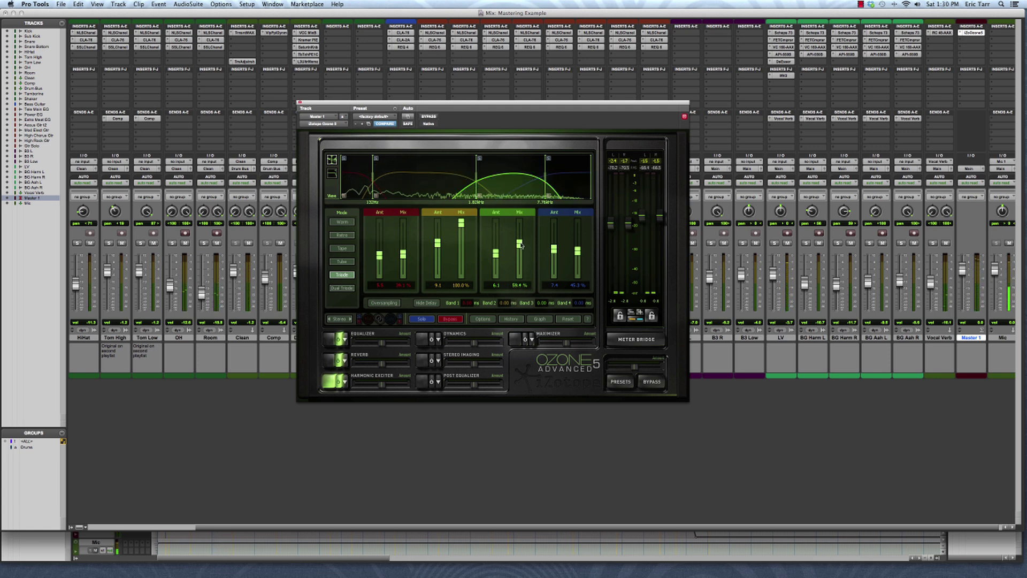
left_click_drag(582, 255, 581, 262)
left_click_drag(461, 224, 464, 233)
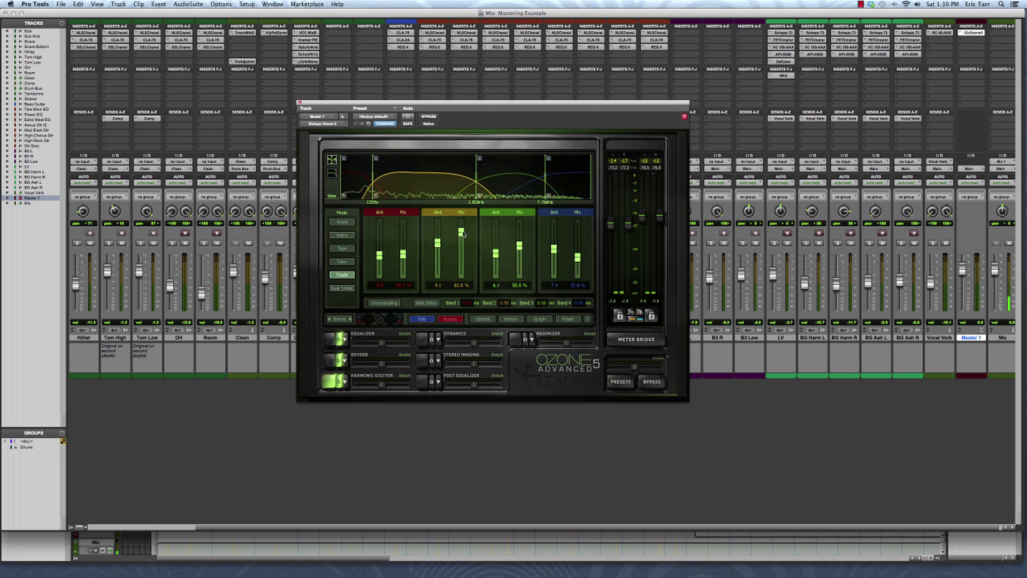
left_click_drag(403, 254, 404, 241)
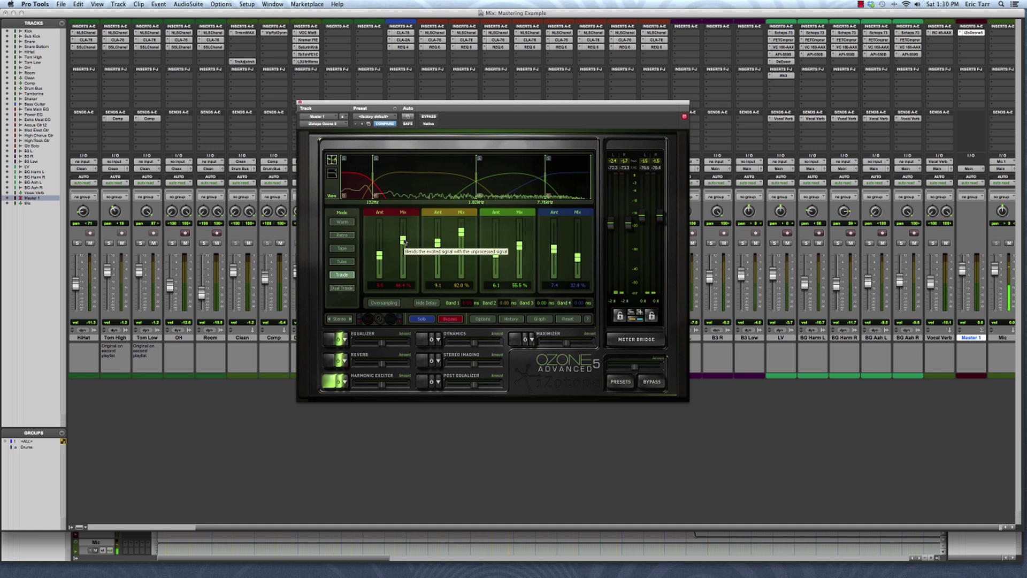
- Play the mix and toggle the Harmonic Exciter's bypass to compare the processed and unprocessed sound
key("space")
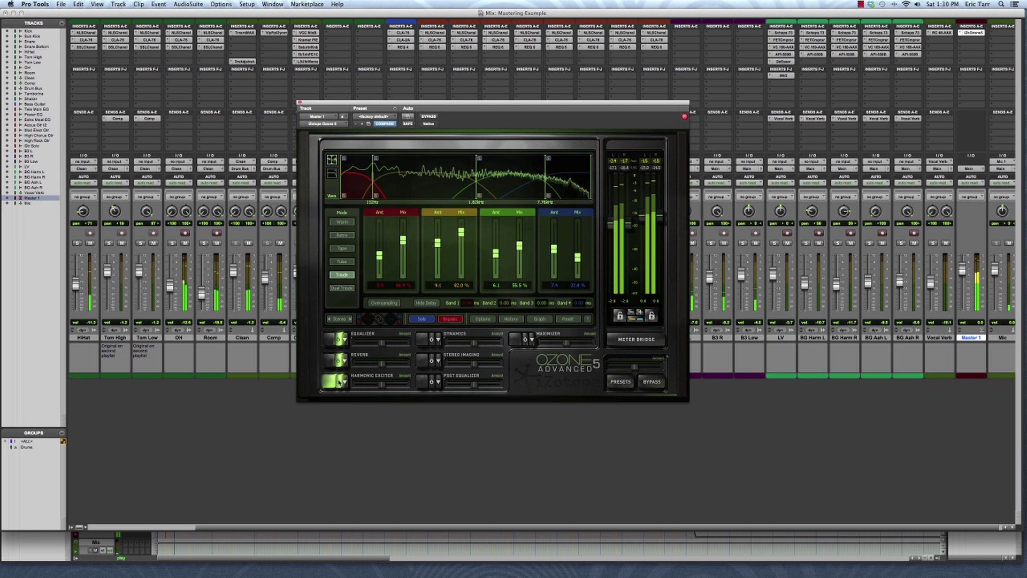
left_click(338, 382)
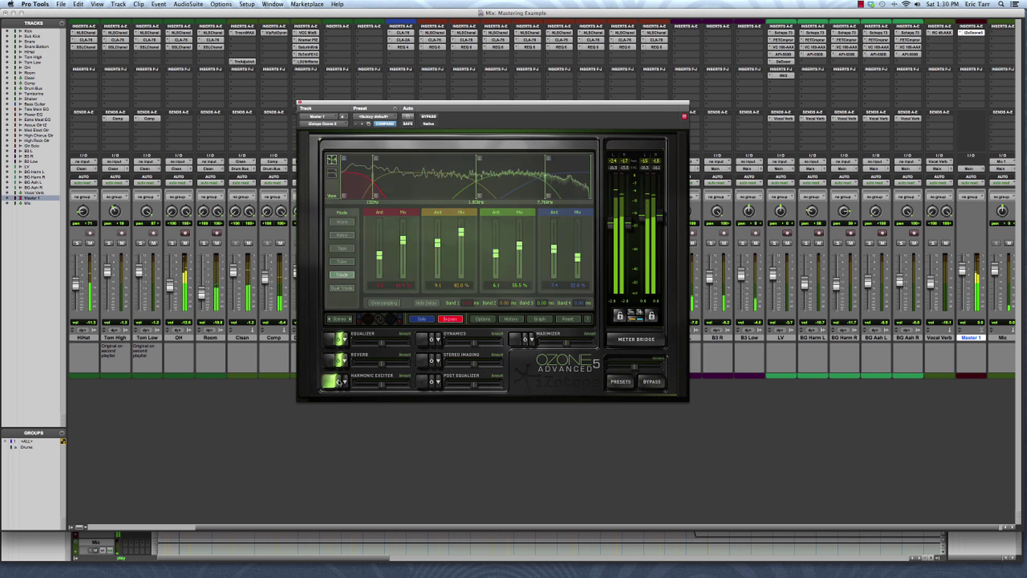
left_click(339, 382)
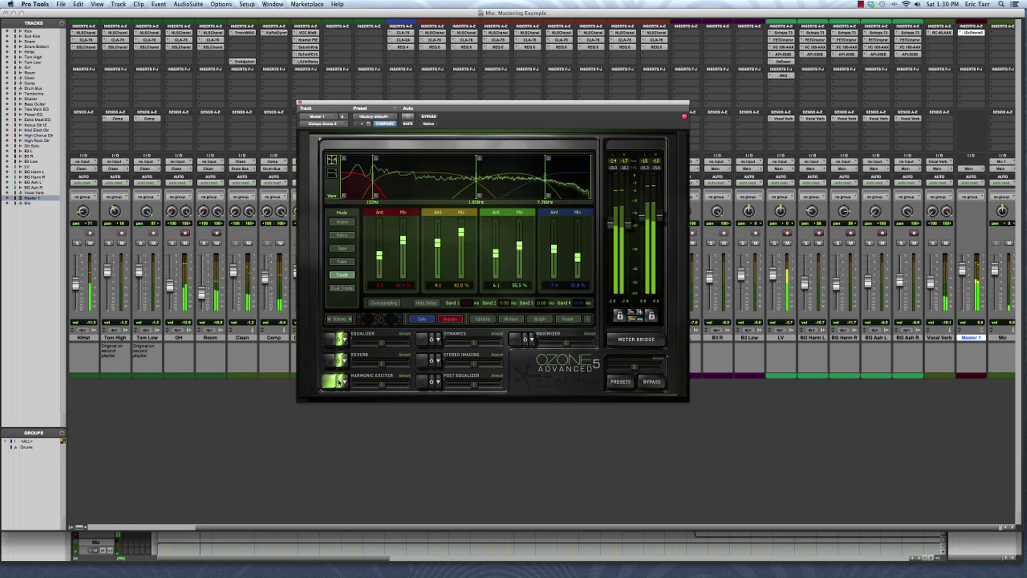
left_click(338, 383)
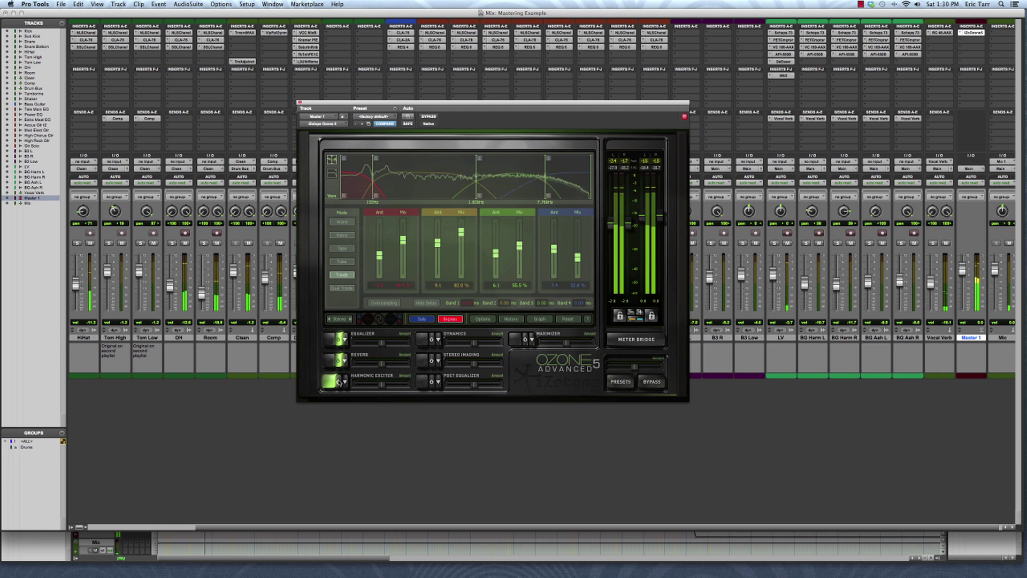
left_click(338, 382)
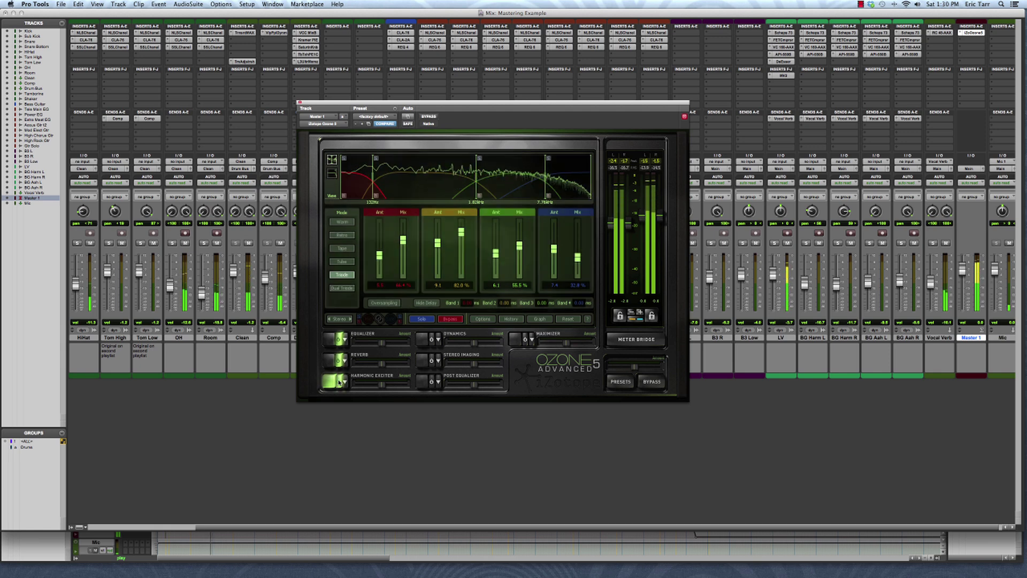